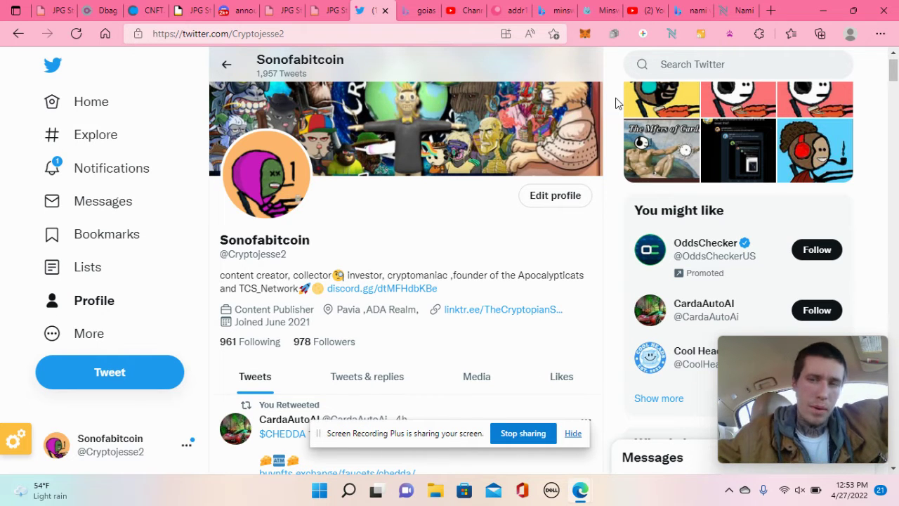
# Switch from the Twitter profile to the namiwallet.io tab in Edge
pyautogui.click(742, 13)
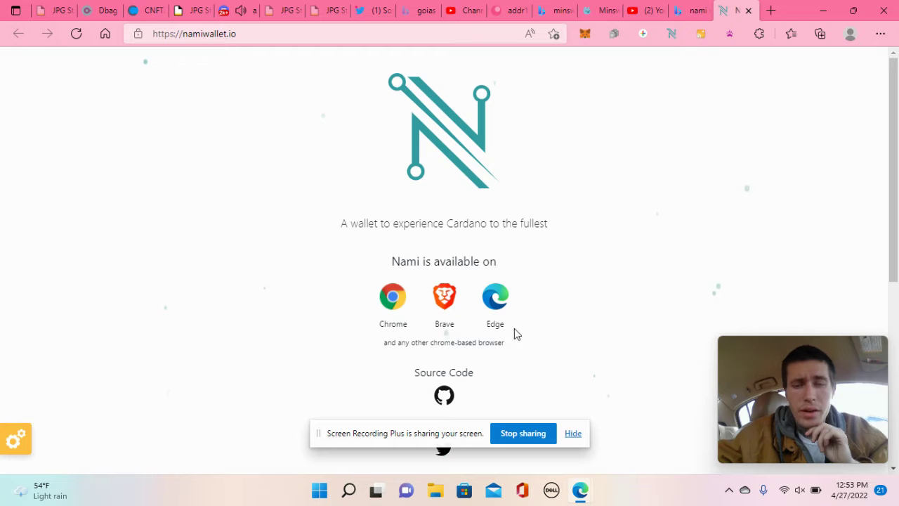
# Dismiss the screen-sharing notice covering the Nami wallet website
pyautogui.click(572, 436)
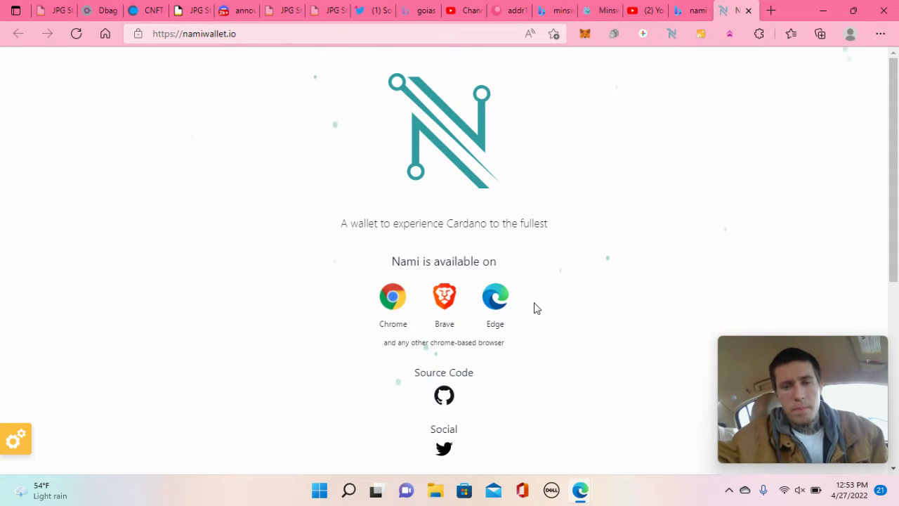
# Open Nami's Edge extension listing, confirm it is already installed, and close it
pyautogui.click(498, 301)
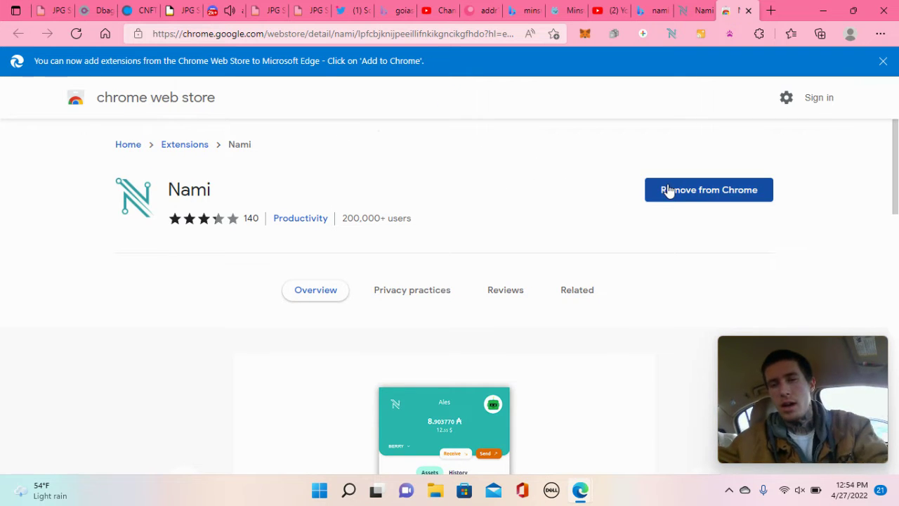
pyautogui.click(748, 10)
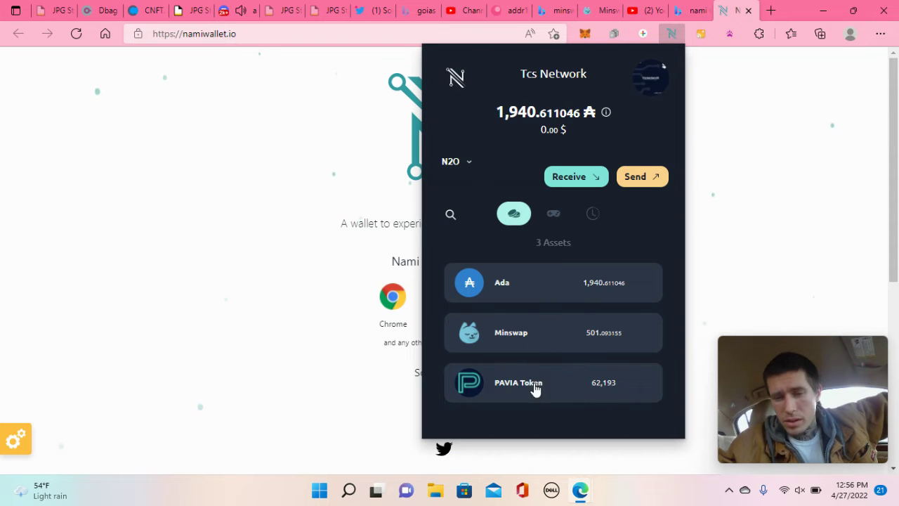
# Browse the wallet's 44 collectibles in the NFT tab
pyautogui.click(560, 219)
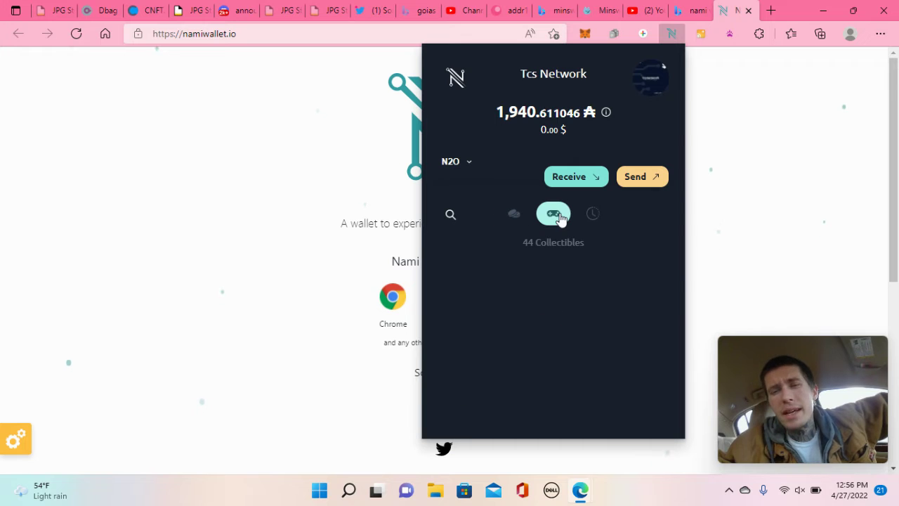
pyautogui.scroll(-2, 554, 297)
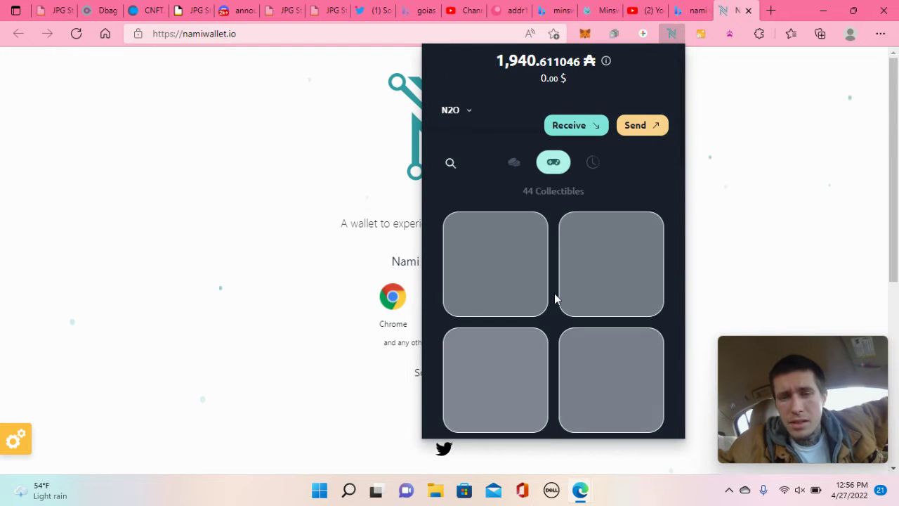
pyautogui.scroll(-2, 555, 299)
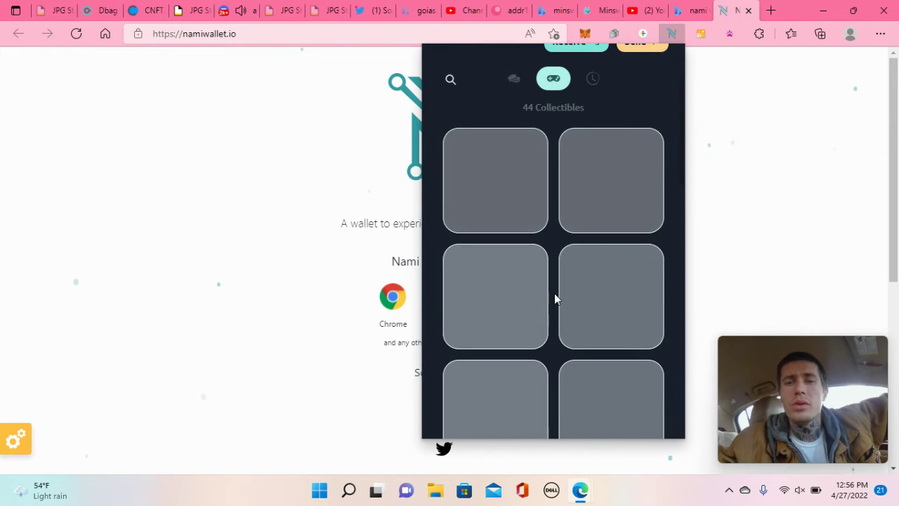
pyautogui.scroll(-3, 554, 299)
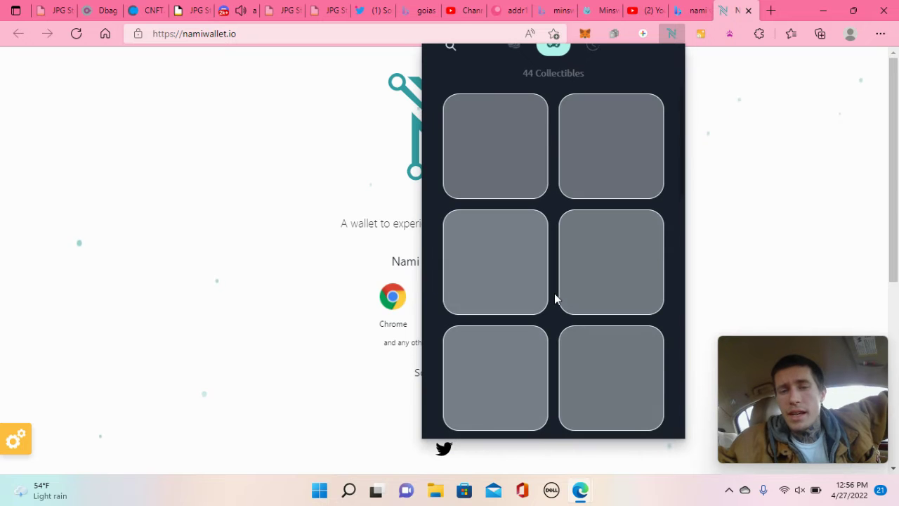
pyautogui.scroll(5, 554, 298)
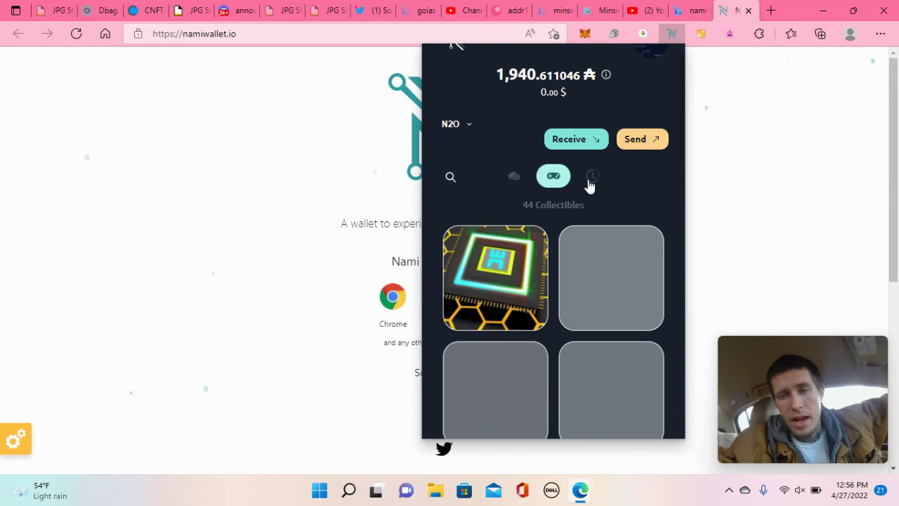
# Review the recent transaction history, return to Assets, and close the wallet popup
pyautogui.click(590, 181)
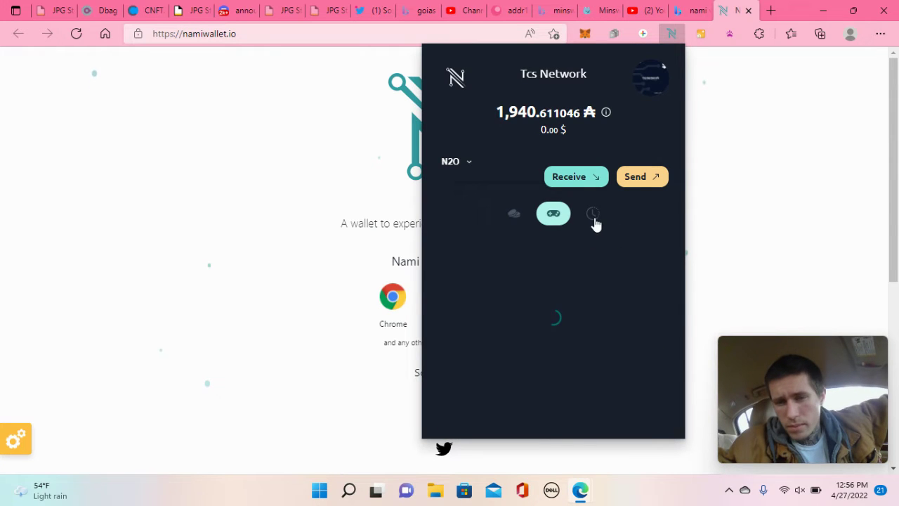
pyautogui.click(595, 222)
pyautogui.scroll(-5, 569, 330)
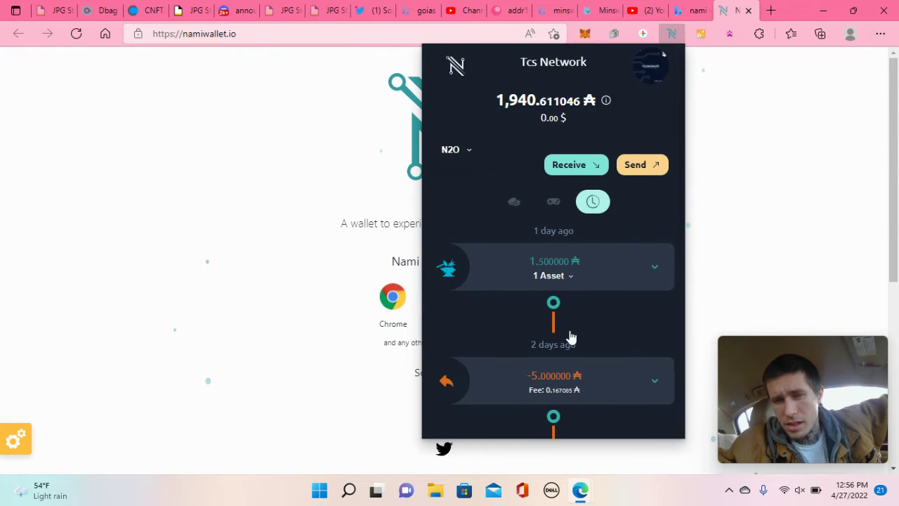
pyautogui.scroll(5, 570, 330)
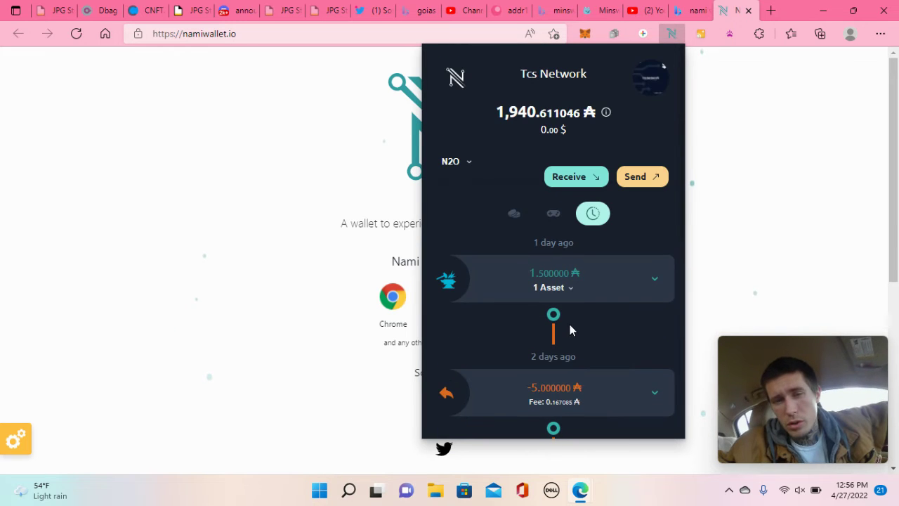
pyautogui.click(515, 215)
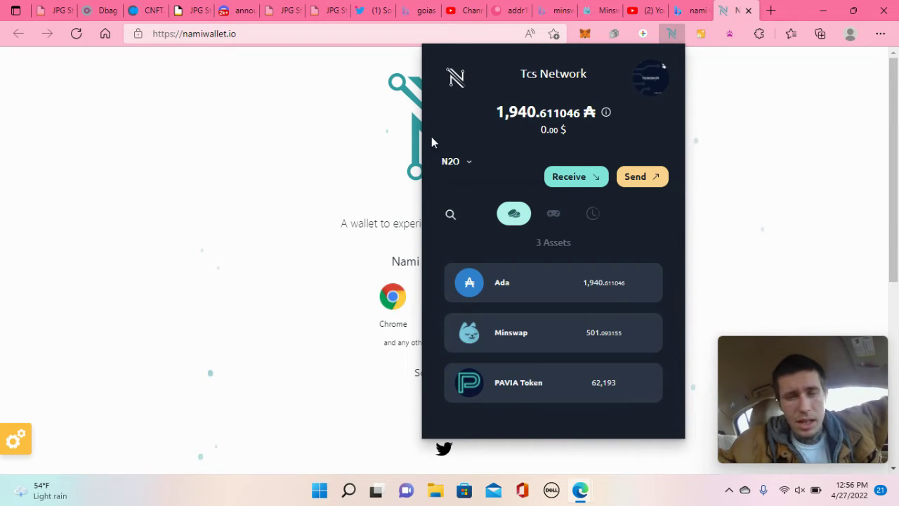
pyautogui.click(716, 135)
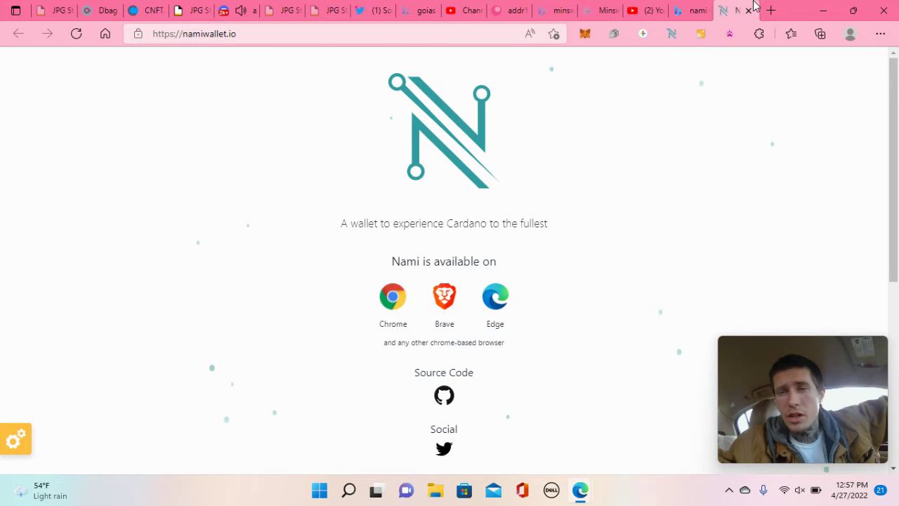
# Copy the Nami wallet's receiving address from its Receive view
pyautogui.click(769, 11)
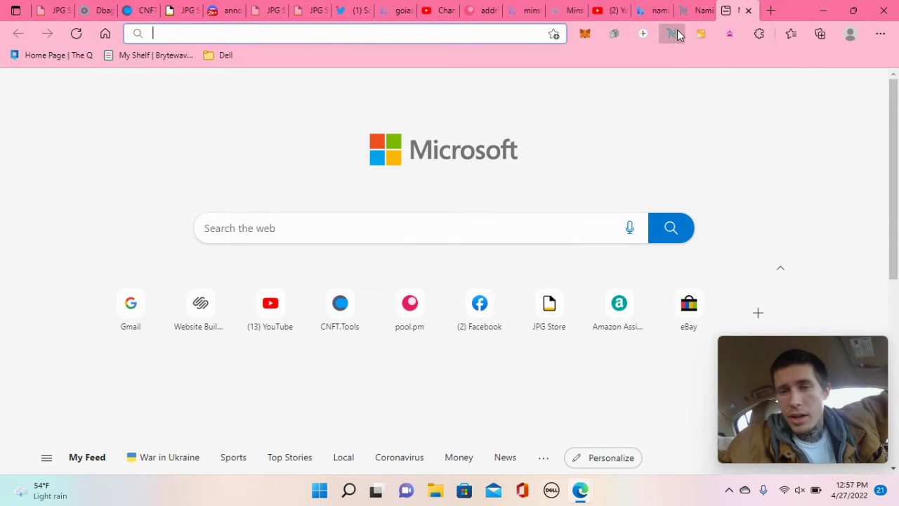
pyautogui.click(672, 34)
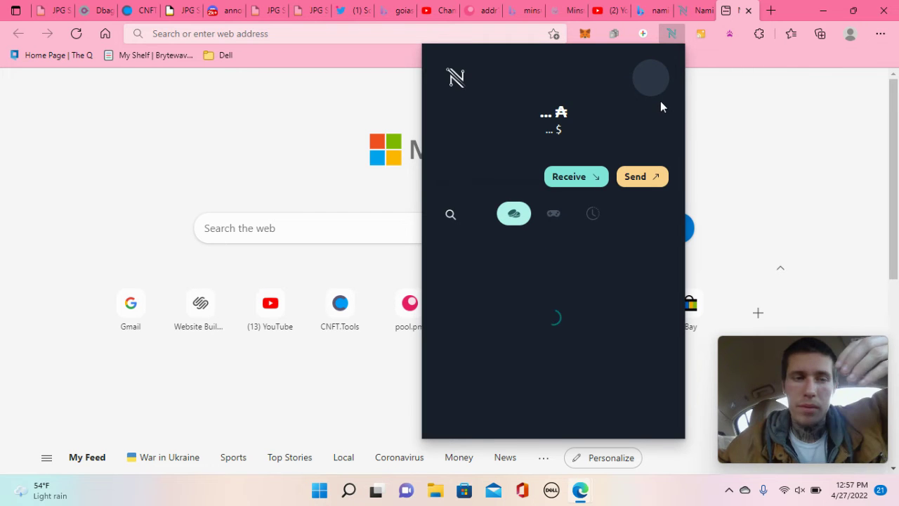
pyautogui.click(591, 181)
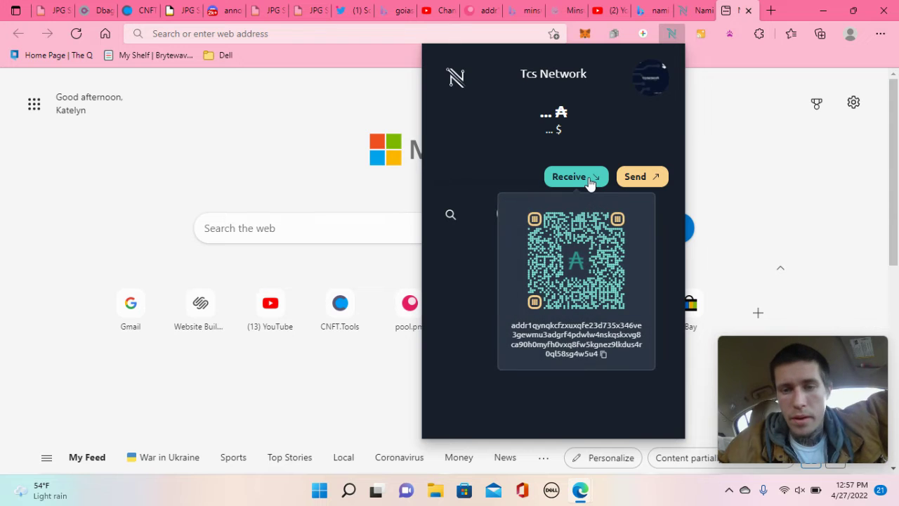
pyautogui.click(602, 356)
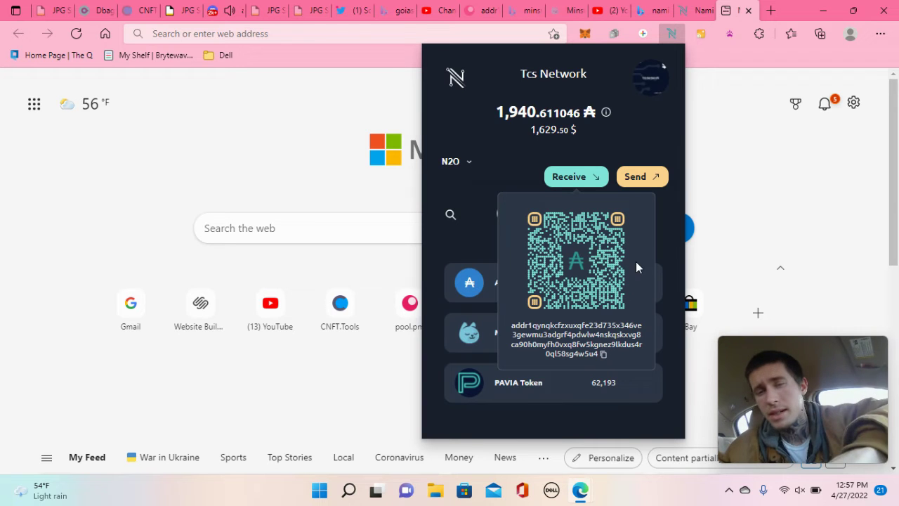
pyautogui.click(708, 140)
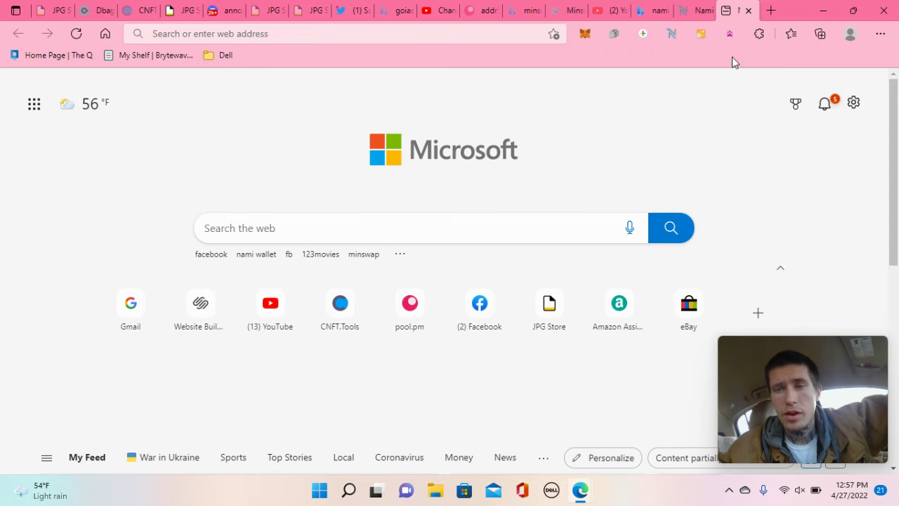
# Bring up the jpg.store tab showing the connected wallet's 1955 ADA balance
pyautogui.click(681, 40)
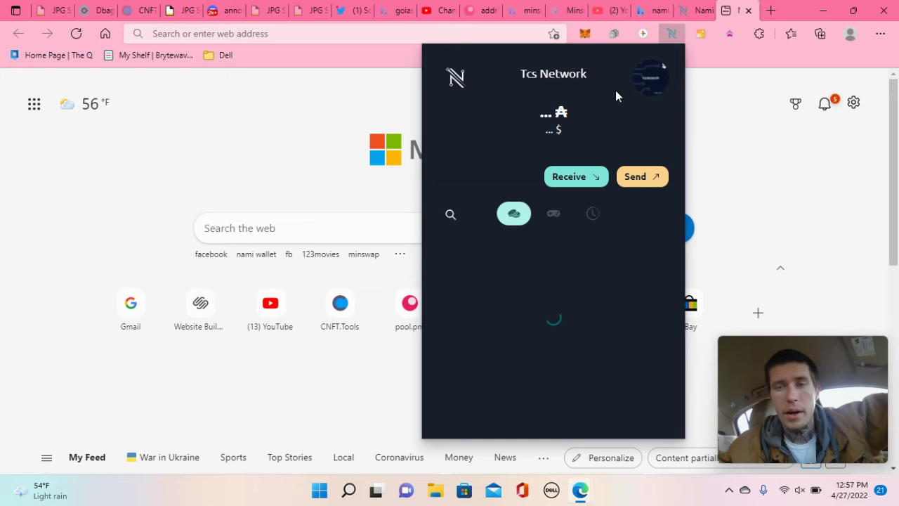
pyautogui.click(339, 106)
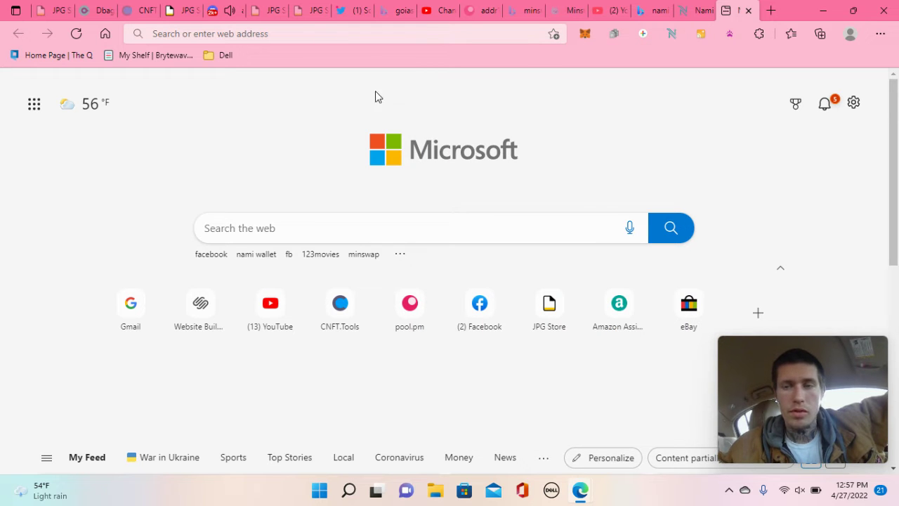
pyautogui.click(189, 12)
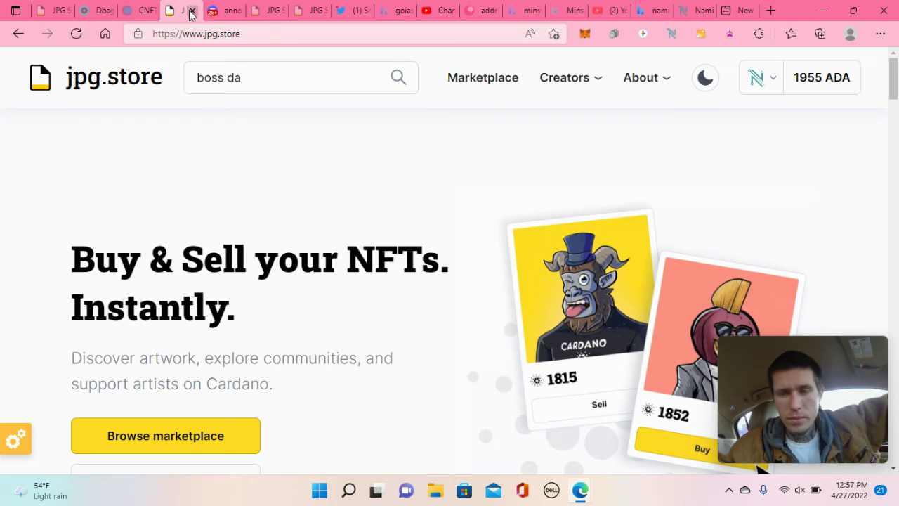
# Clear the leftover search and open the 1955 ADA wallet's jpg.store profile page
pyautogui.scroll(-2, 299, 153)
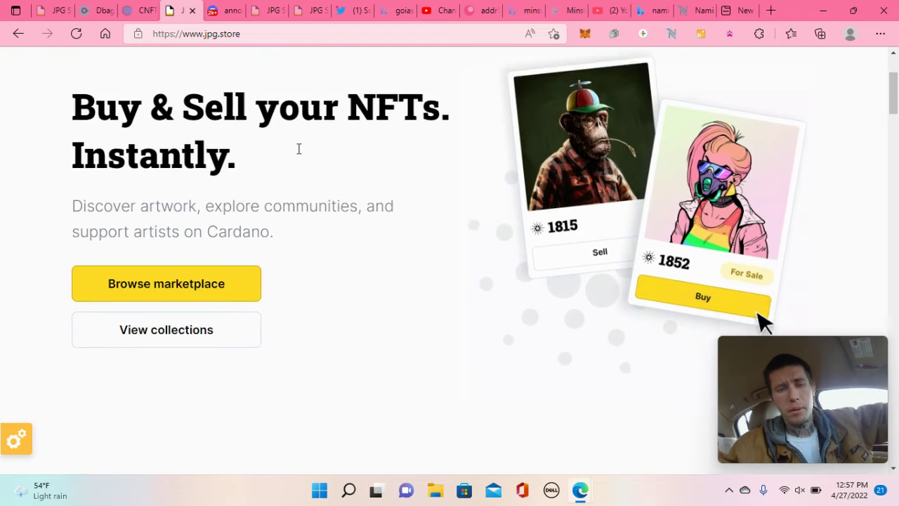
pyautogui.scroll(-3, 298, 149)
pyautogui.scroll(5, 299, 149)
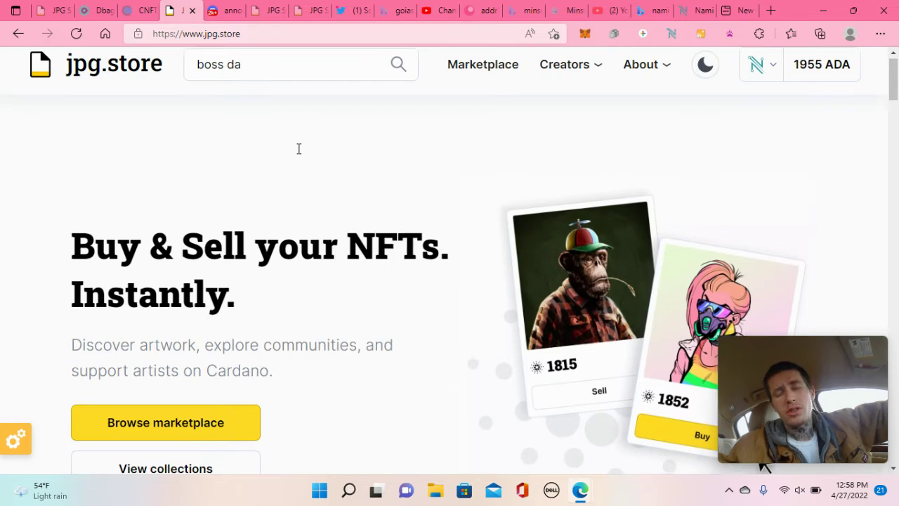
pyautogui.scroll(-1, 298, 153)
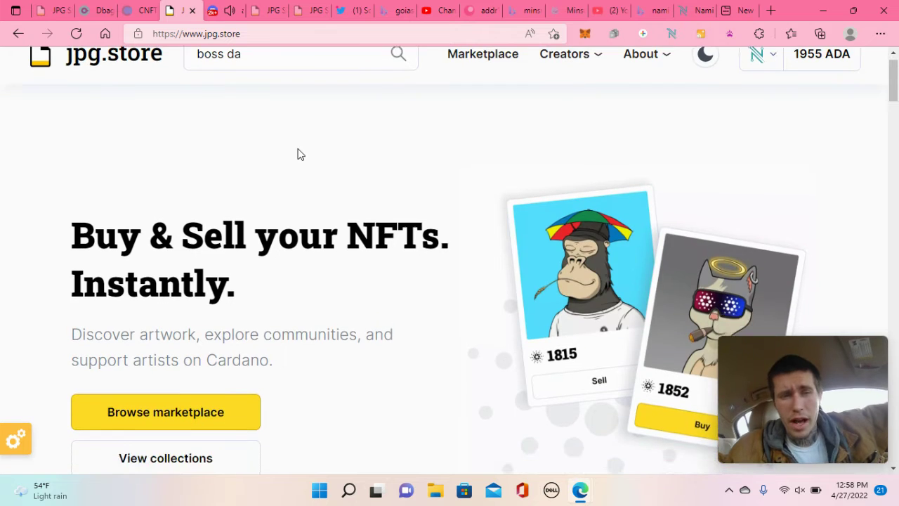
pyautogui.scroll(1, 298, 152)
pyautogui.click(286, 81)
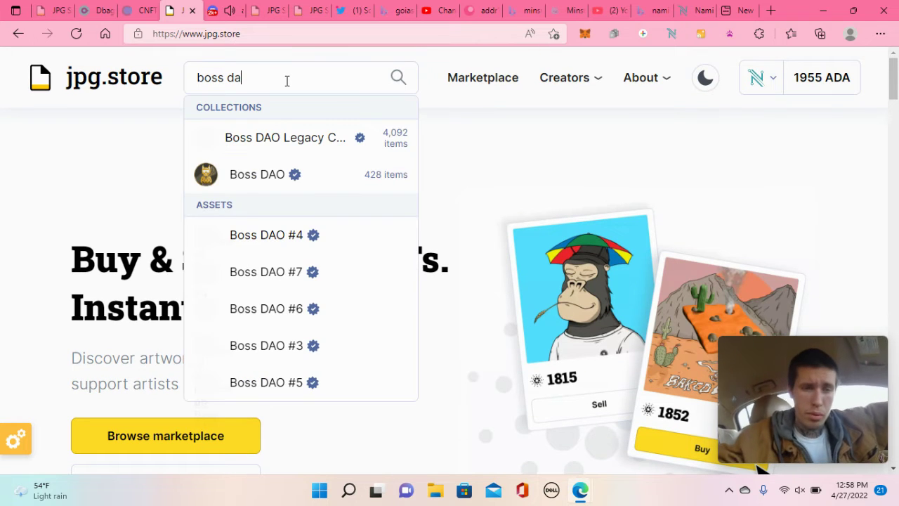
pyautogui.press('BackSpace')
pyautogui.press('BackSpace')
pyautogui.press('BackSpace')
pyautogui.press('BackSpace')
pyautogui.press('BackSpace')
pyautogui.press('BackSpace')
pyautogui.press('BackSpace')
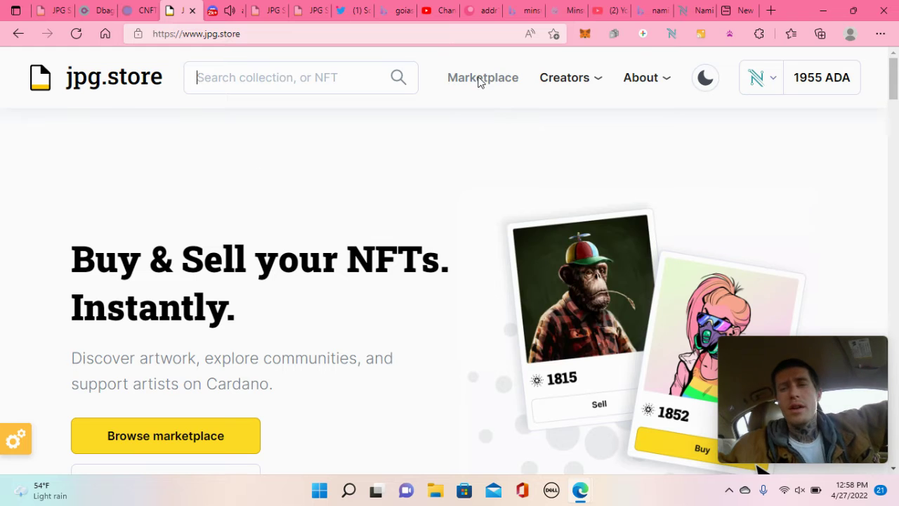
pyautogui.click(824, 68)
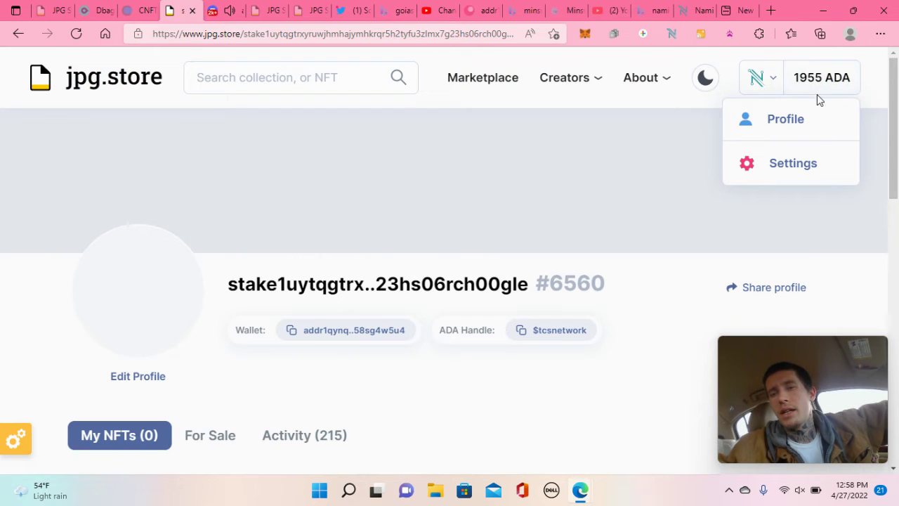
pyautogui.click(778, 85)
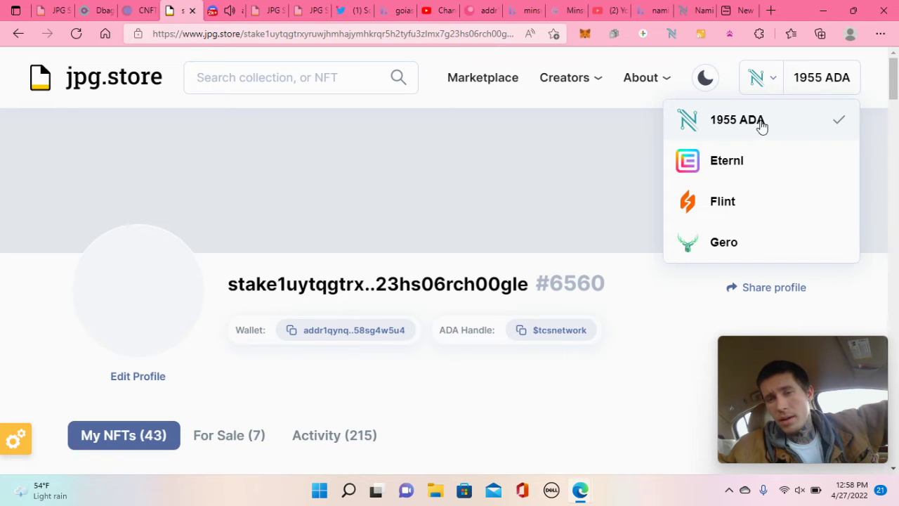
pyautogui.click(530, 189)
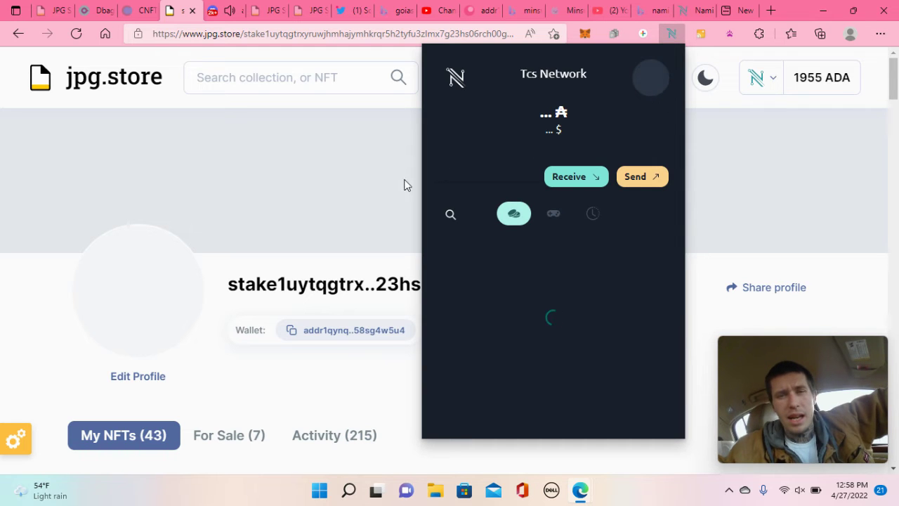
pyautogui.click(375, 181)
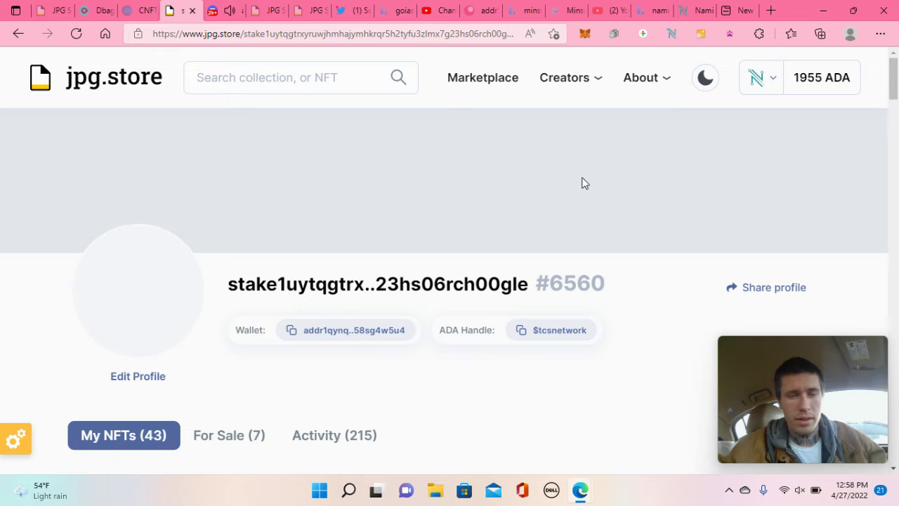
pyautogui.scroll(-1, 581, 183)
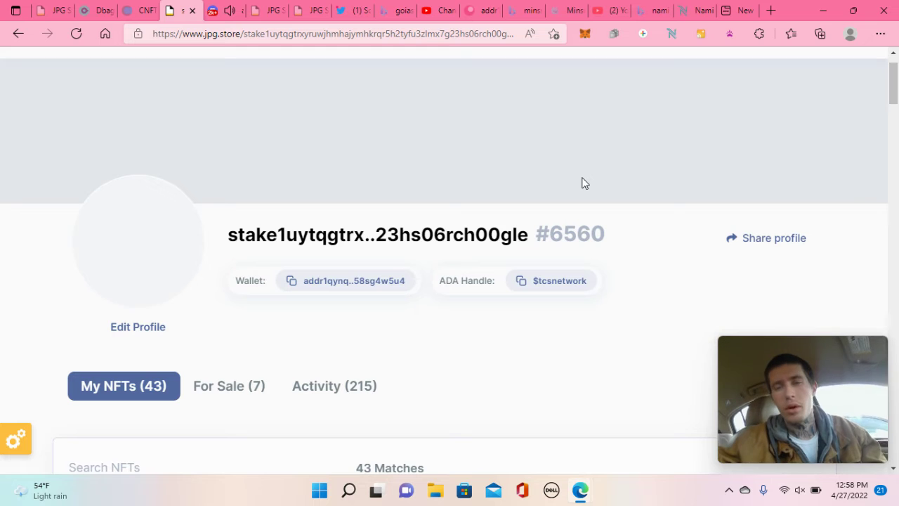
pyautogui.scroll(-1, 582, 184)
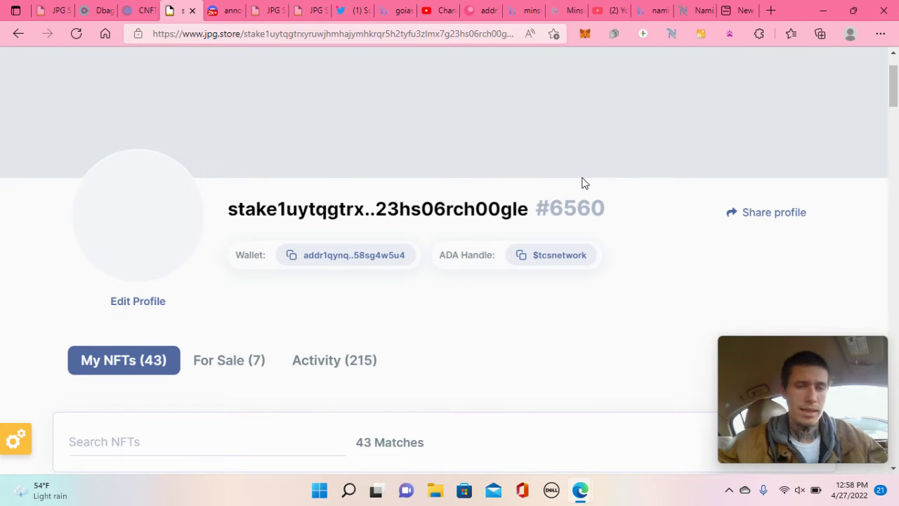
pyautogui.scroll(-3, 582, 184)
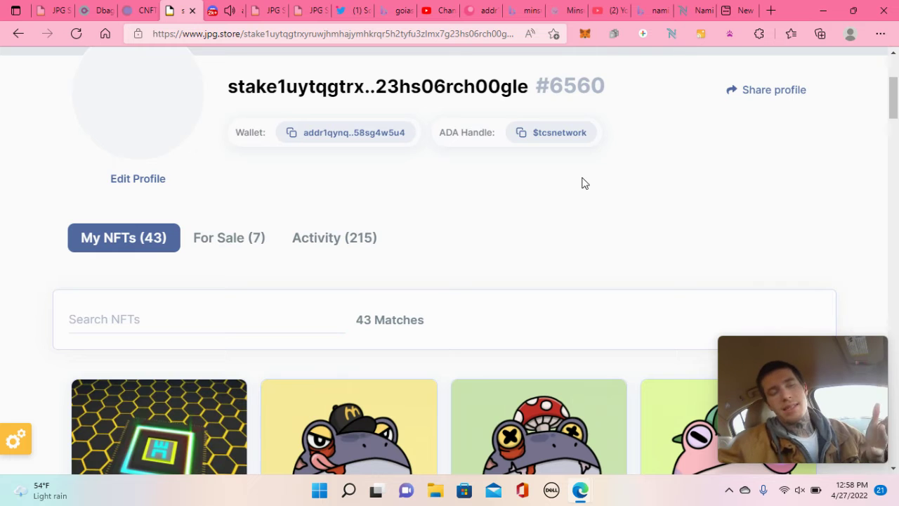
pyautogui.scroll(-1, 582, 183)
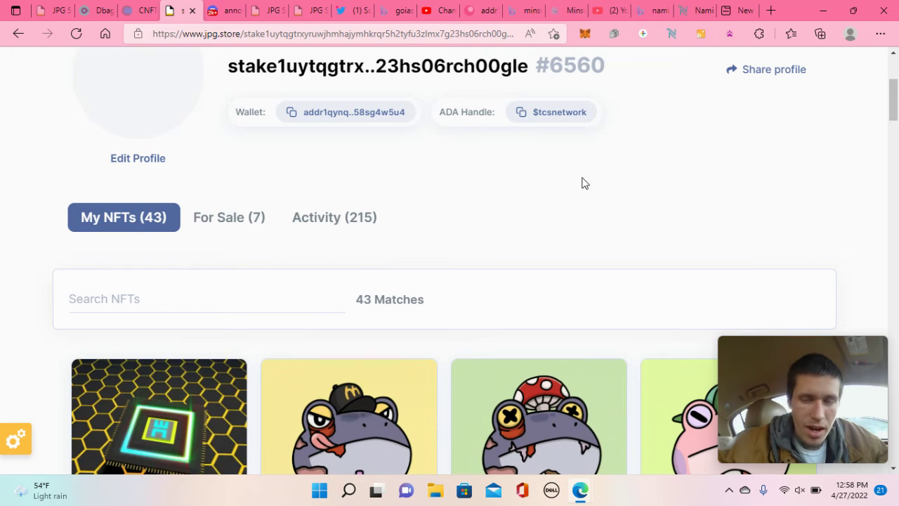
pyautogui.scroll(1, 582, 184)
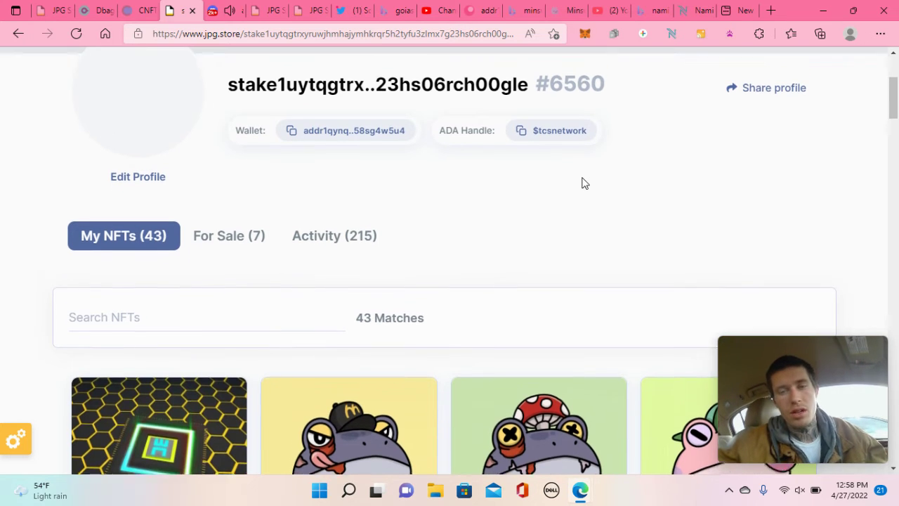
pyautogui.scroll(-5, 582, 183)
pyautogui.scroll(10, 584, 184)
pyautogui.scroll(-1, 584, 184)
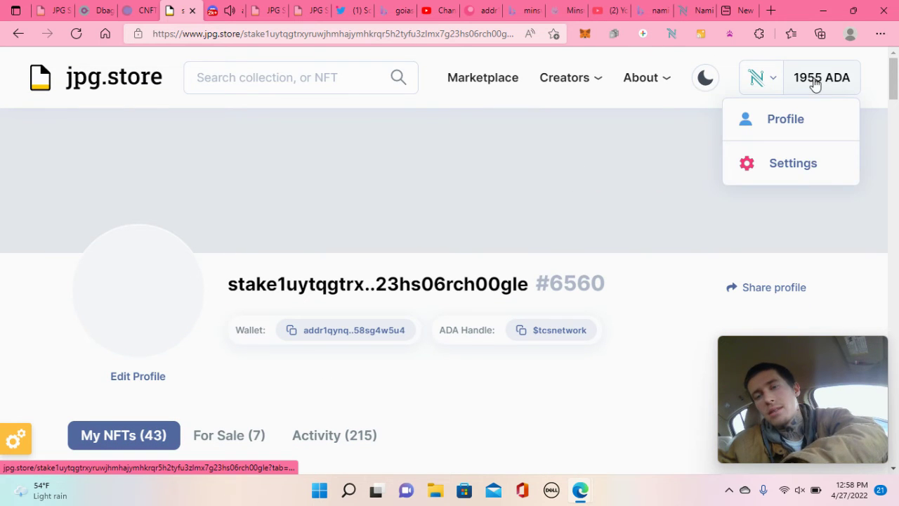
pyautogui.moveTo(764, 97)
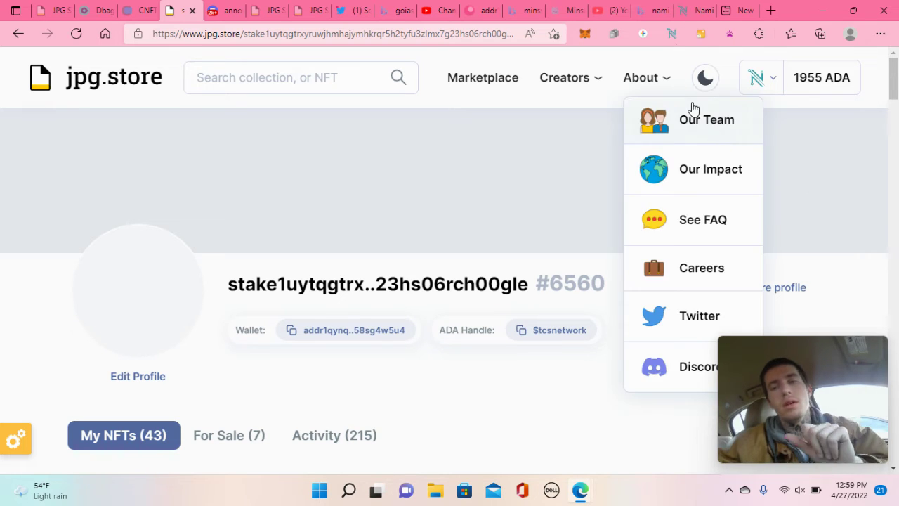
pyautogui.moveTo(801, 91)
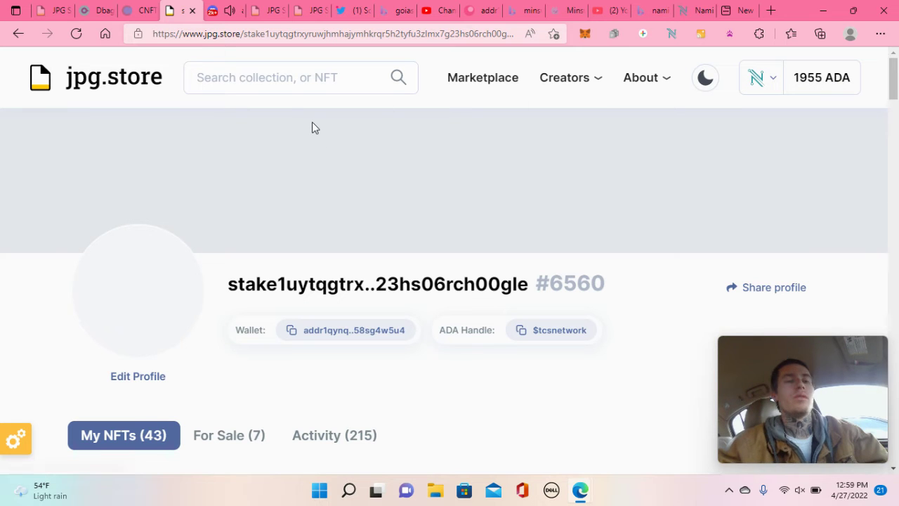
# Back on the jpg.store home page, rank top collections over the last 24 hours
pyautogui.click(157, 80)
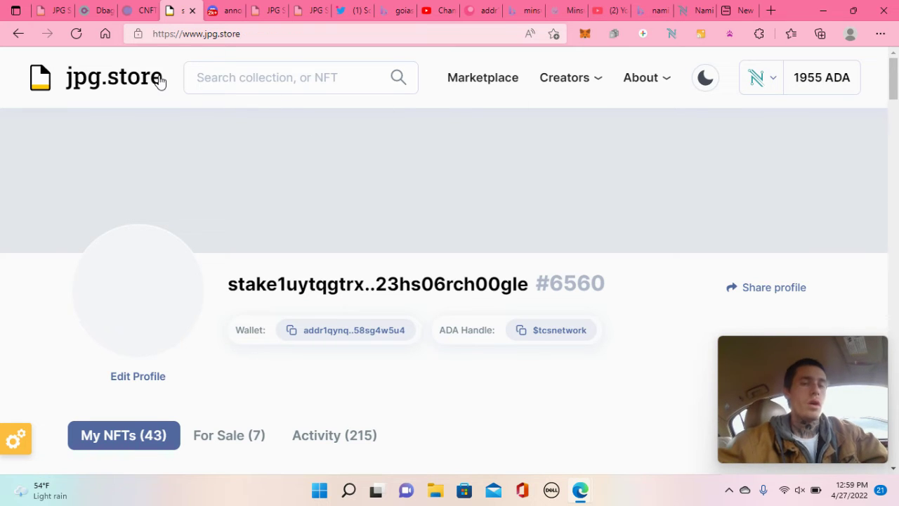
pyautogui.scroll(-8, 277, 239)
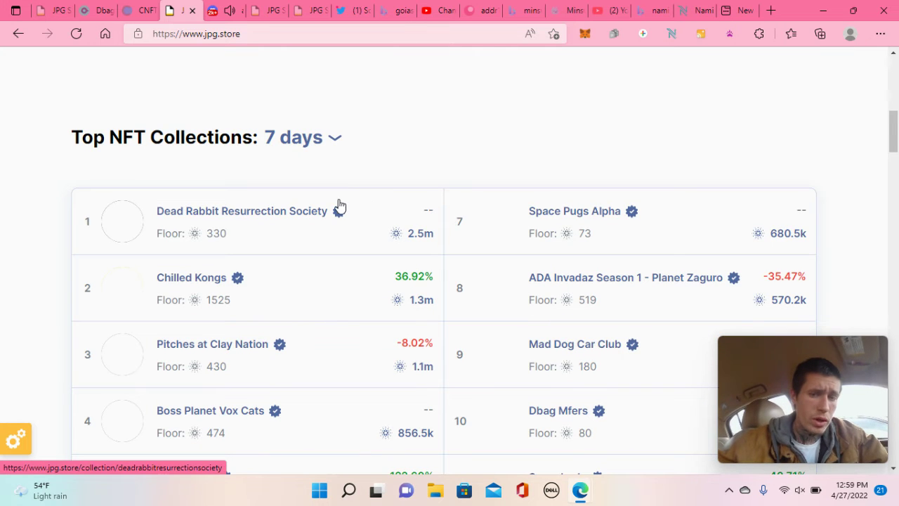
pyautogui.click(300, 140)
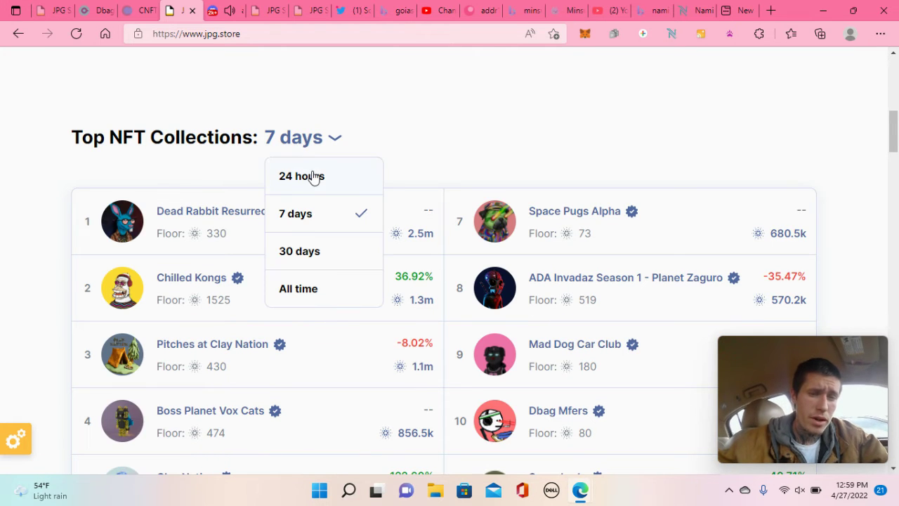
pyautogui.click(311, 176)
pyautogui.scroll(-2, 311, 236)
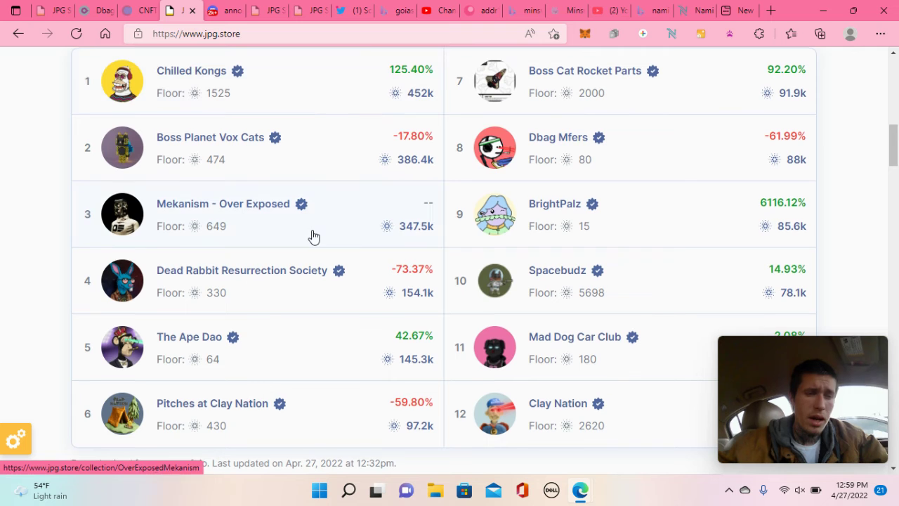
# Browse the Mekanism - Over Exposed collection page
pyautogui.click(228, 217)
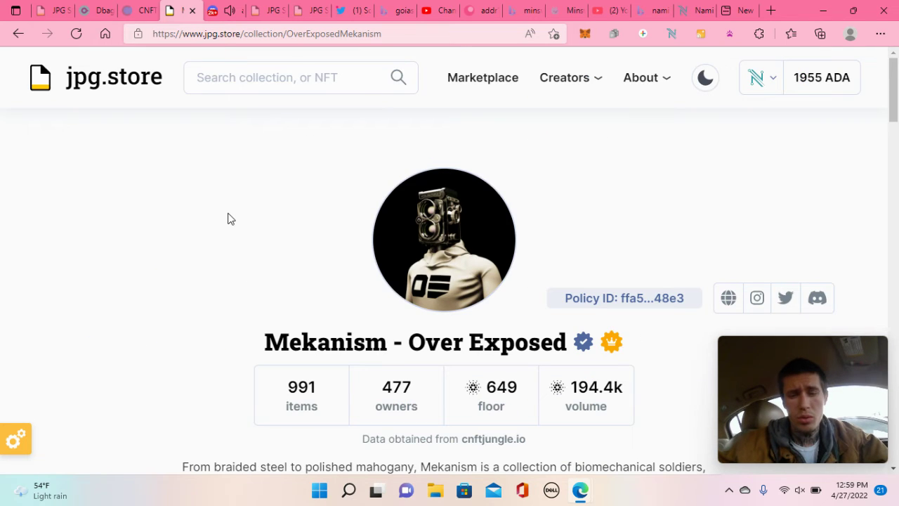
pyautogui.scroll(-1, 228, 219)
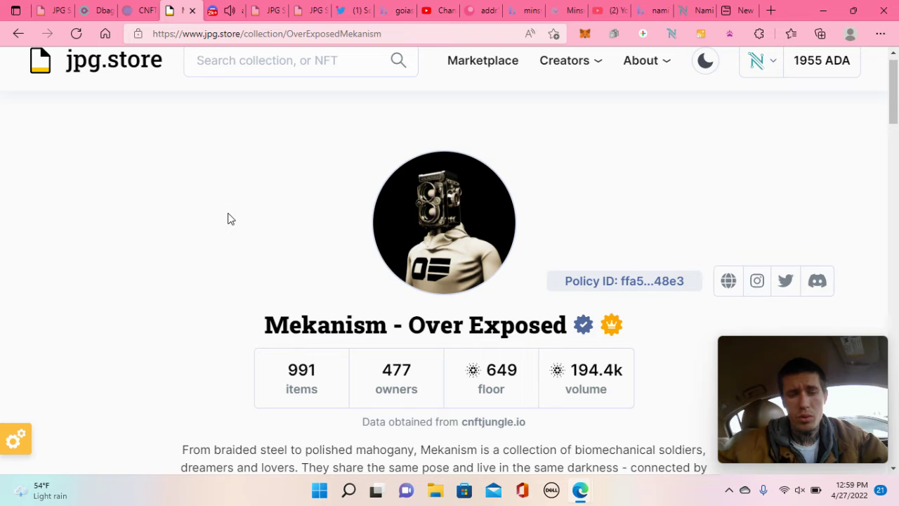
pyautogui.scroll(-10, 426, 305)
pyautogui.scroll(4, 445, 181)
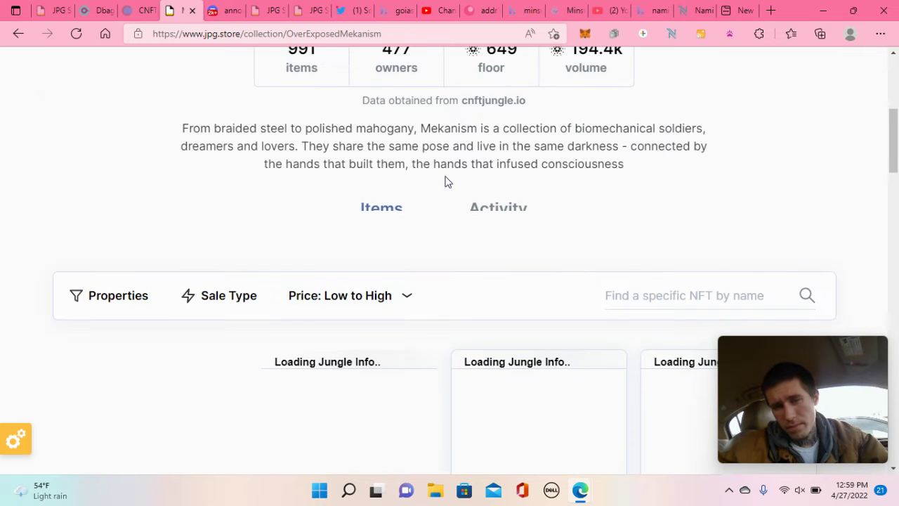
pyautogui.scroll(-2, 445, 181)
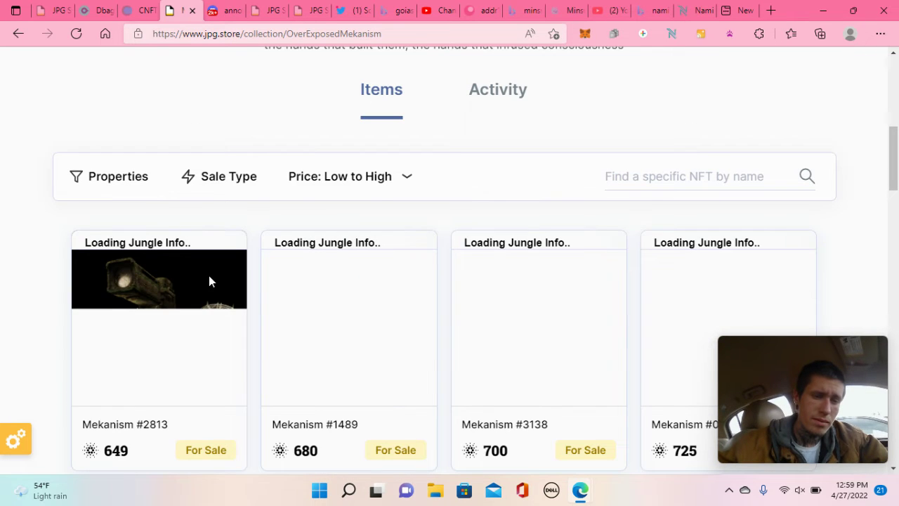
pyautogui.scroll(-1, 211, 281)
pyautogui.scroll(-2, 214, 281)
pyautogui.scroll(10, 215, 279)
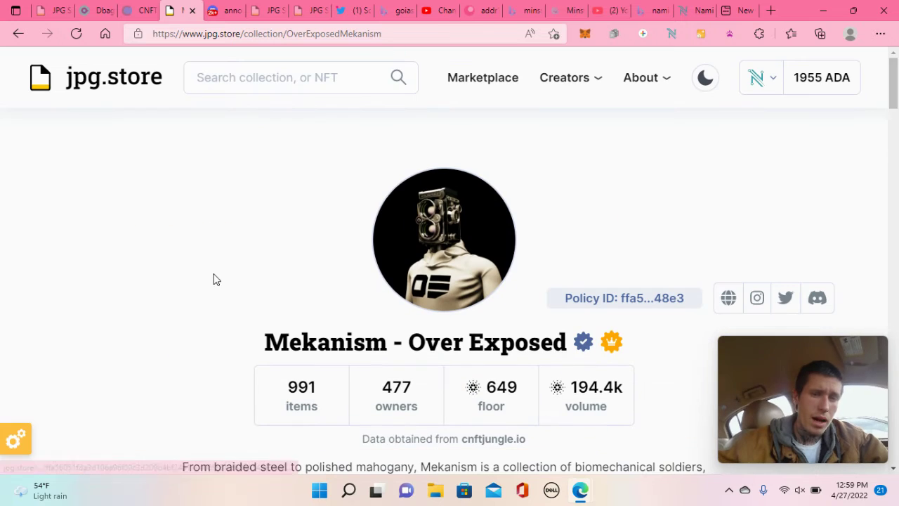
# Return home and scroll the Top NFT Collections list to the Dbag Mfers row
pyautogui.click(96, 78)
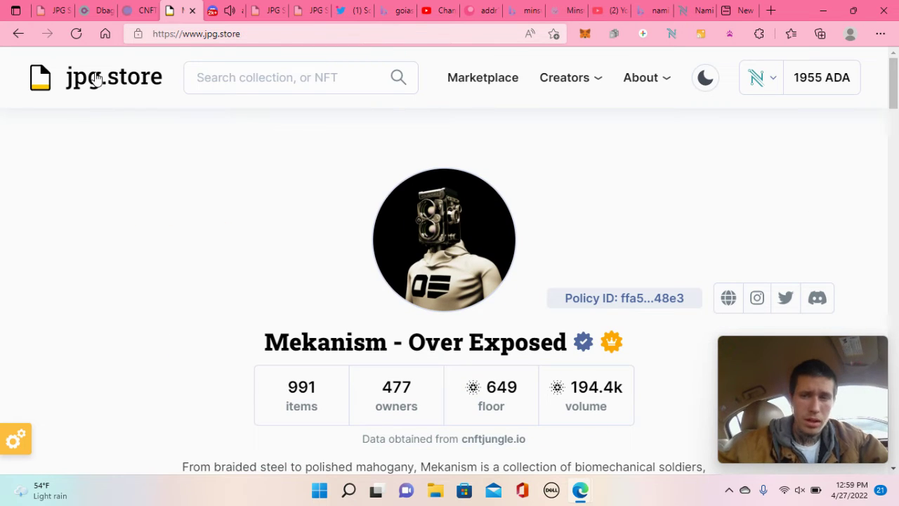
pyautogui.scroll(-5, 217, 156)
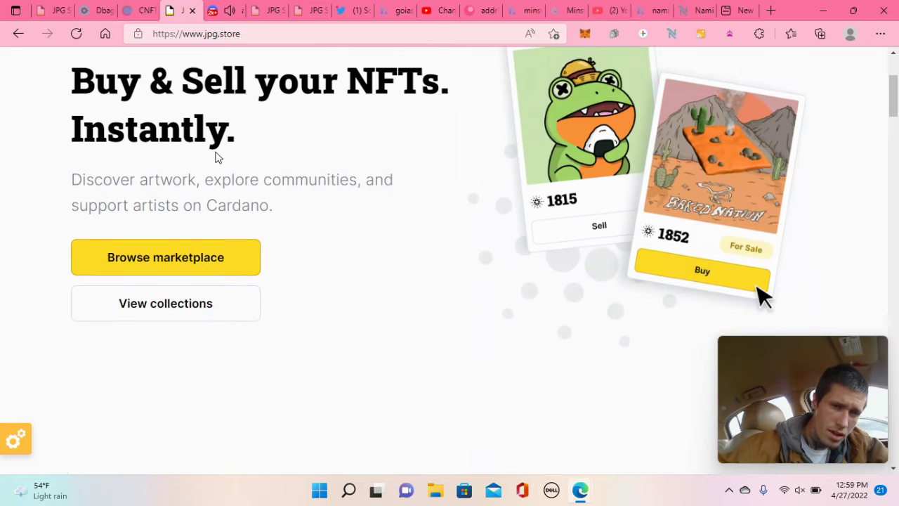
pyautogui.scroll(-4, 216, 156)
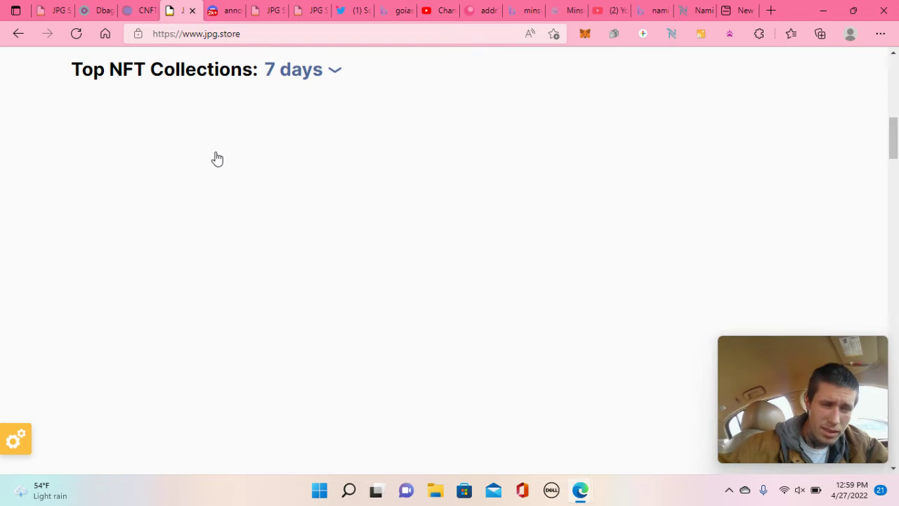
pyautogui.scroll(-1, 273, 253)
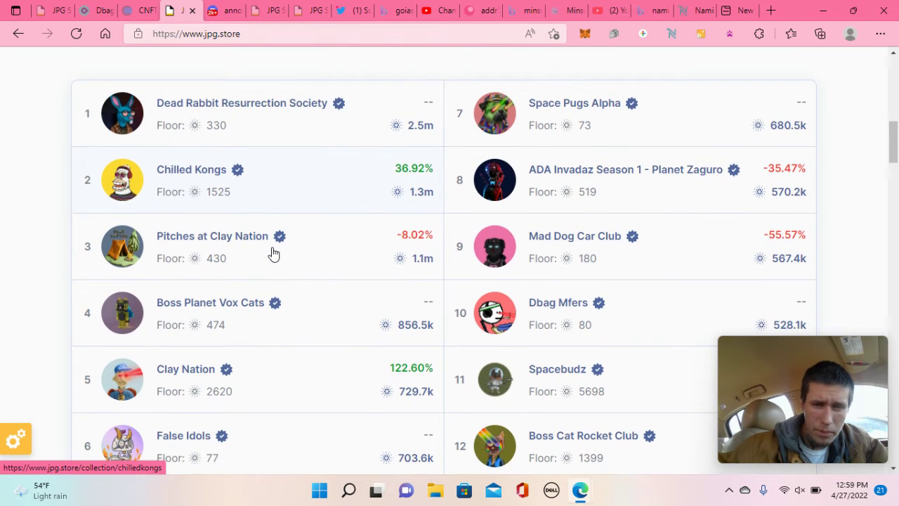
pyautogui.scroll(-2, 274, 253)
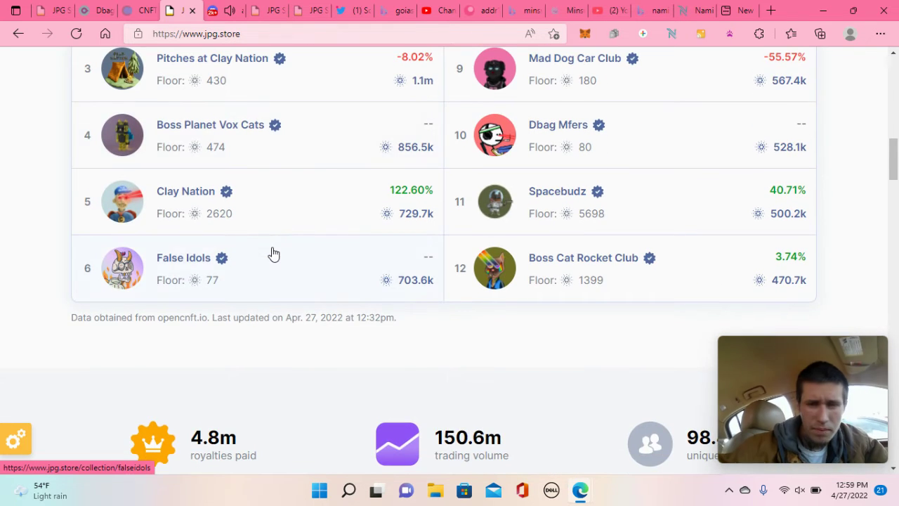
pyautogui.scroll(1, 321, 161)
pyautogui.scroll(1, 321, 161)
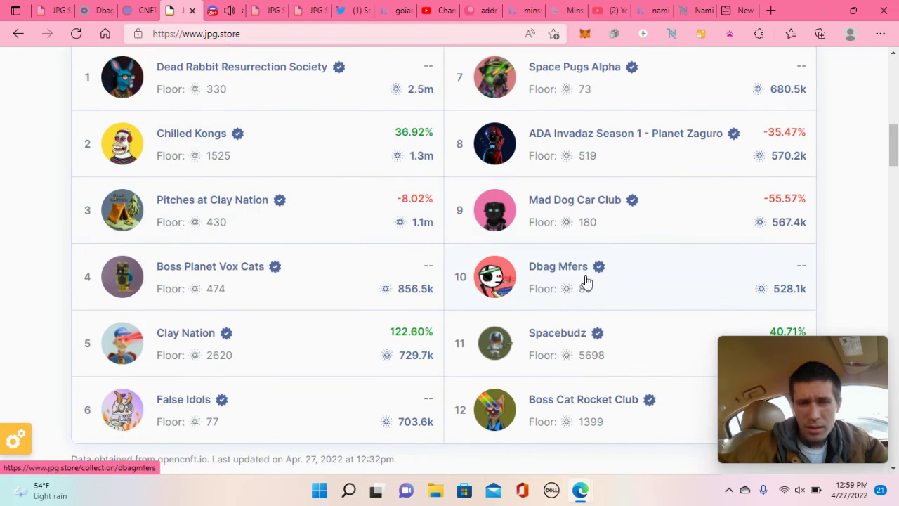
# Open the Dbag Mfers collection and scroll its items sorted Price: Low to High
pyautogui.click(587, 281)
pyautogui.scroll(-5, 506, 311)
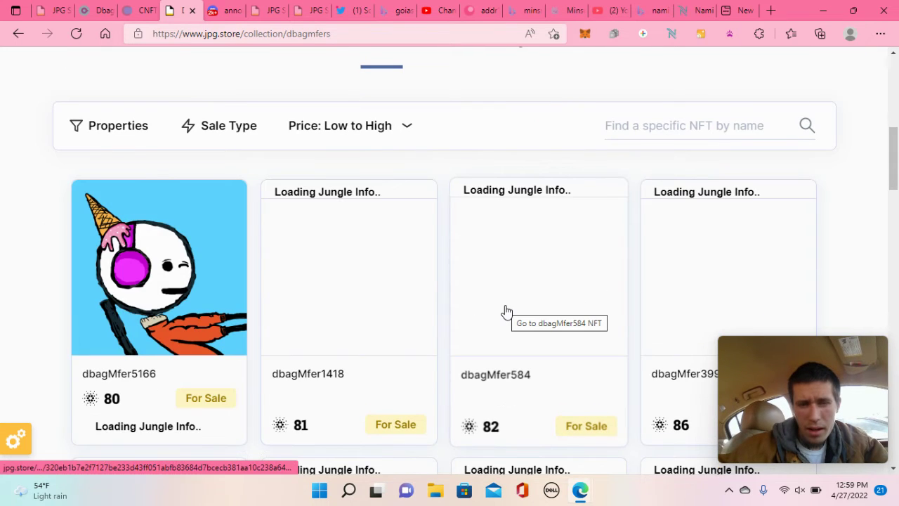
pyautogui.scroll(-2, 506, 312)
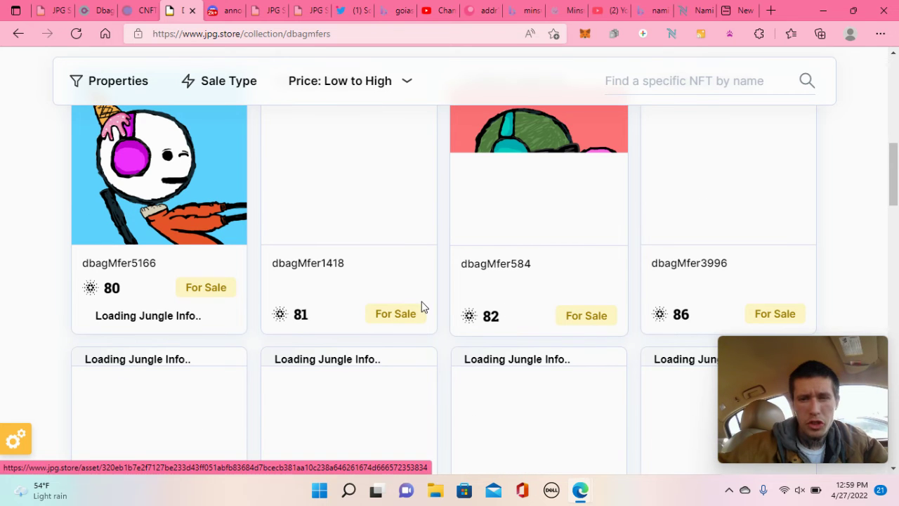
pyautogui.scroll(2, 468, 281)
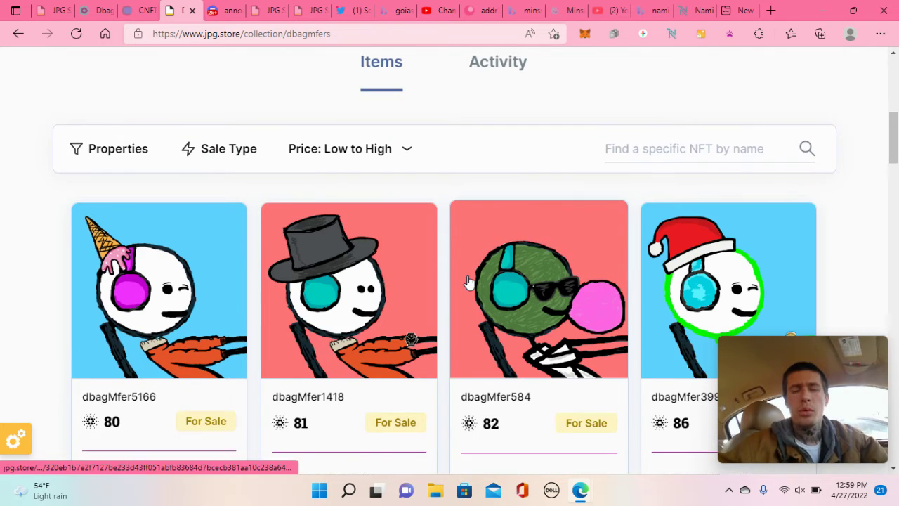
pyautogui.scroll(-4, 469, 282)
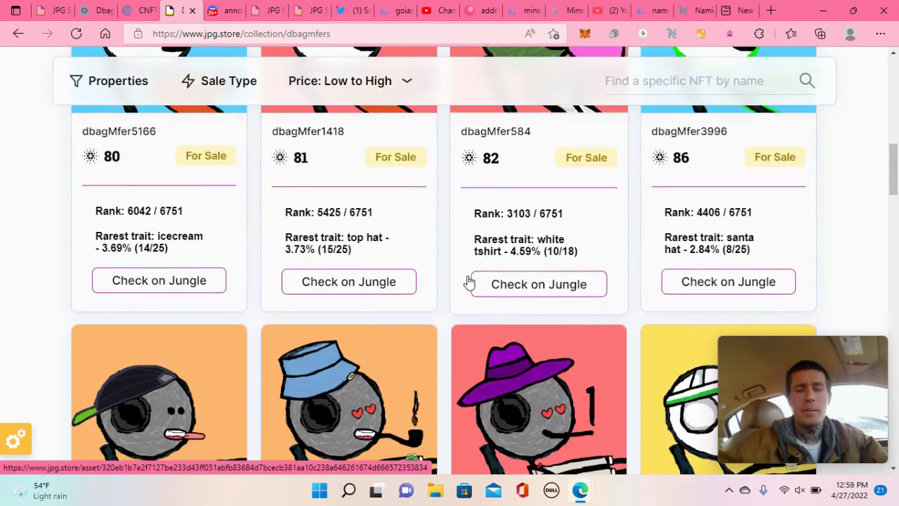
pyautogui.scroll(-1, 469, 282)
pyautogui.scroll(-8, 469, 282)
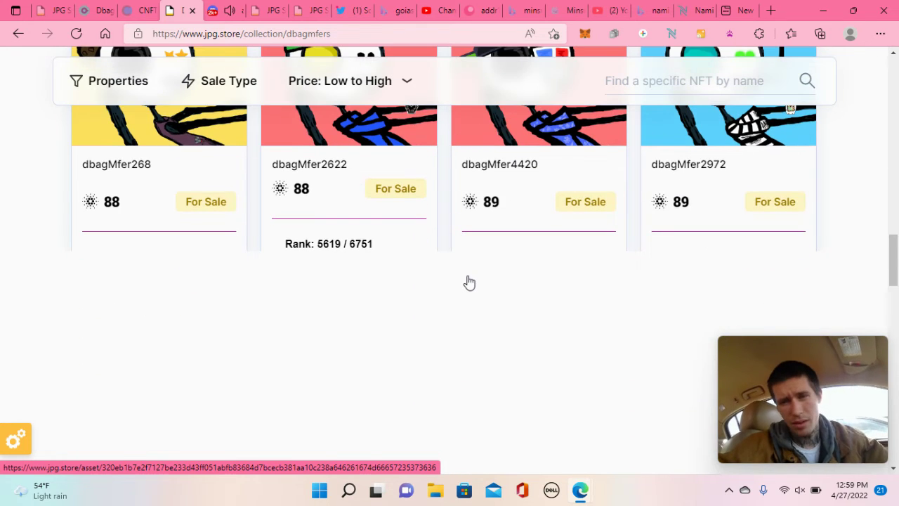
pyautogui.scroll(-3, 469, 281)
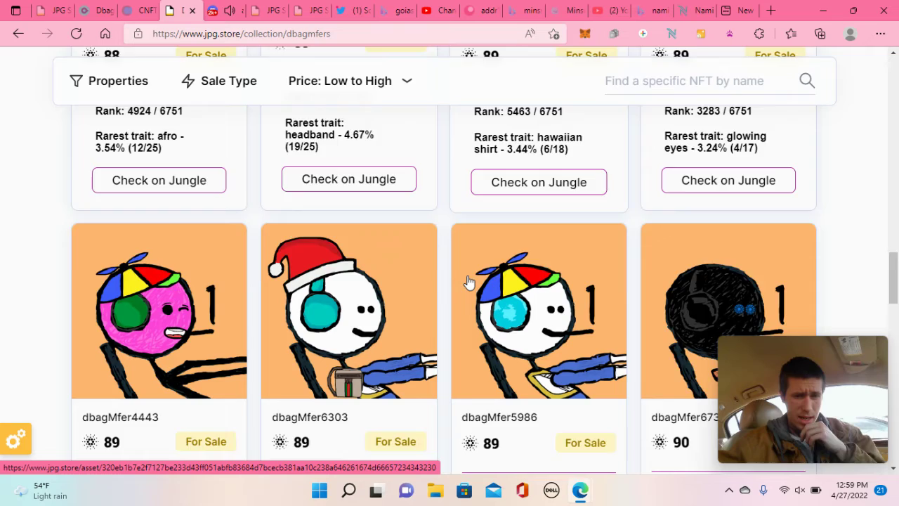
pyautogui.scroll(2, 469, 282)
pyautogui.scroll(-1, 469, 282)
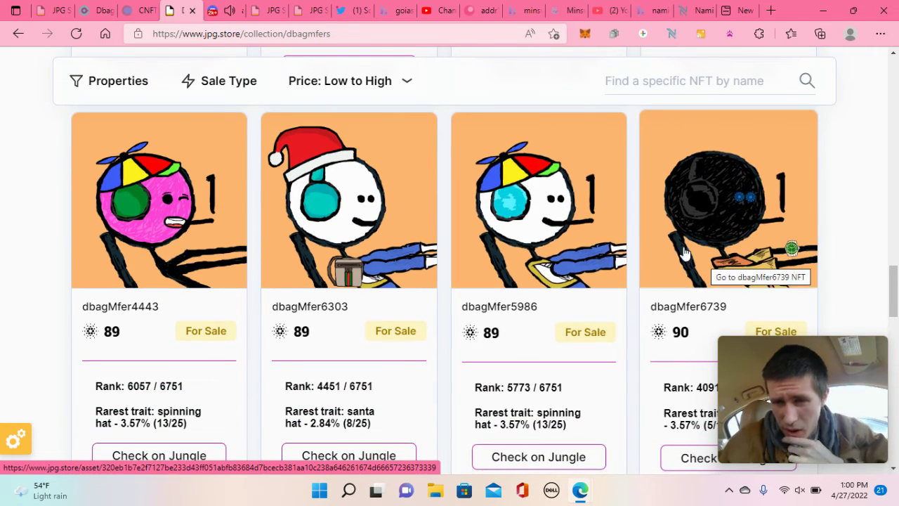
# Keep browsing the cheapest listings and open dbagMfer5319, priced at 90 ADA
pyautogui.scroll(-5, 489, 239)
pyautogui.scroll(8, 490, 239)
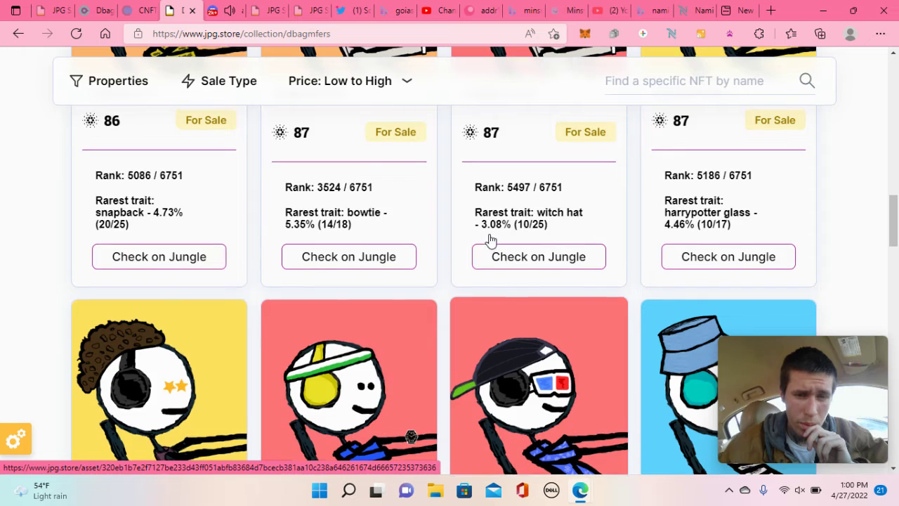
pyautogui.scroll(-5, 490, 239)
pyautogui.scroll(-15, 489, 238)
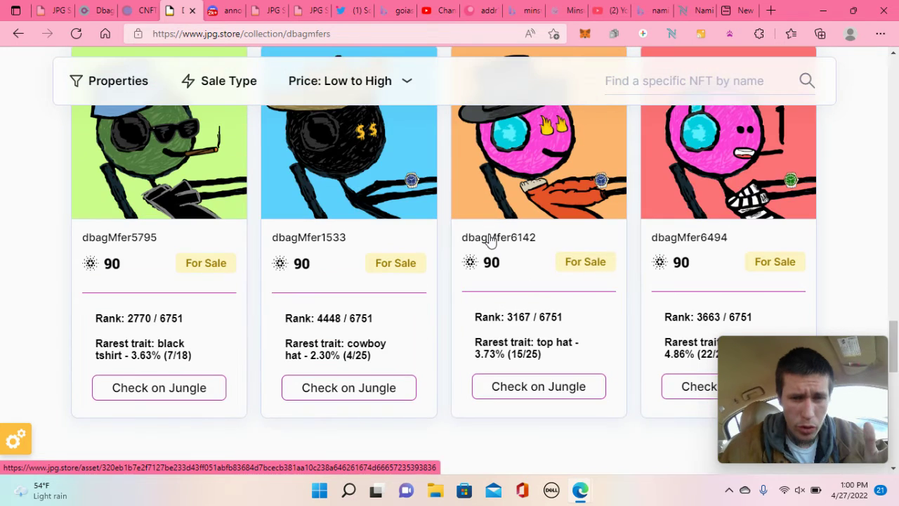
pyautogui.scroll(-1, 490, 241)
pyautogui.scroll(-5, 490, 241)
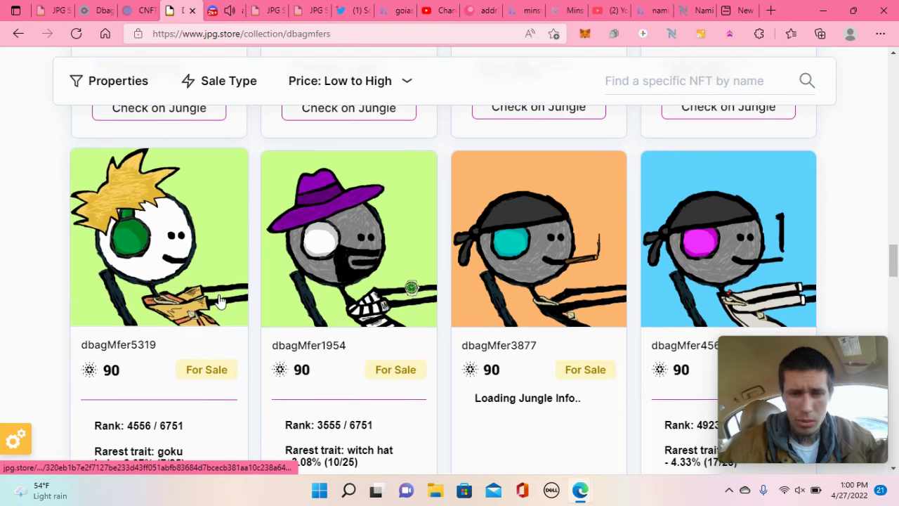
pyautogui.scroll(-2, 221, 301)
pyautogui.scroll(-5, 221, 302)
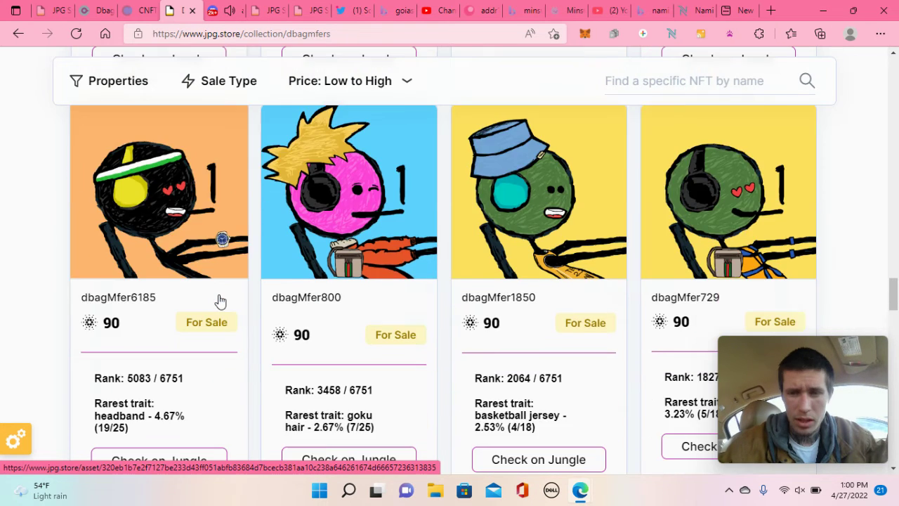
pyautogui.scroll(6, 220, 301)
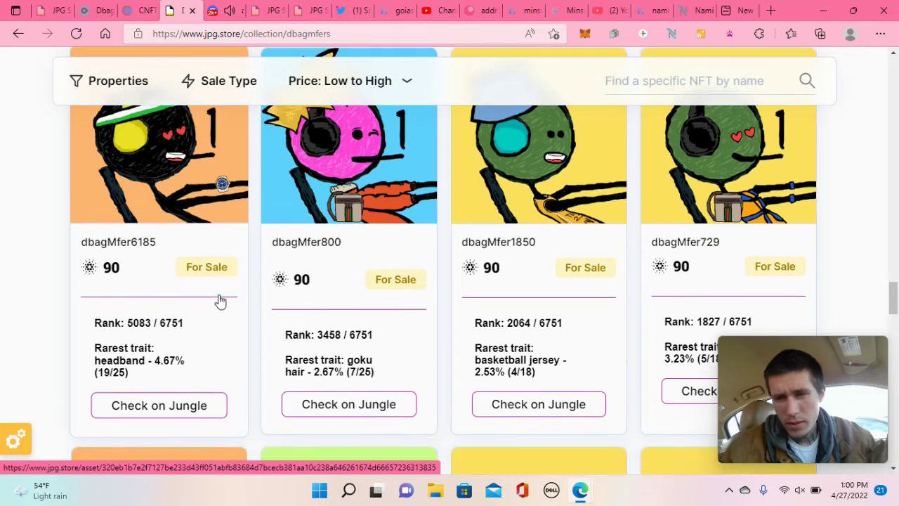
pyautogui.scroll(2, 221, 301)
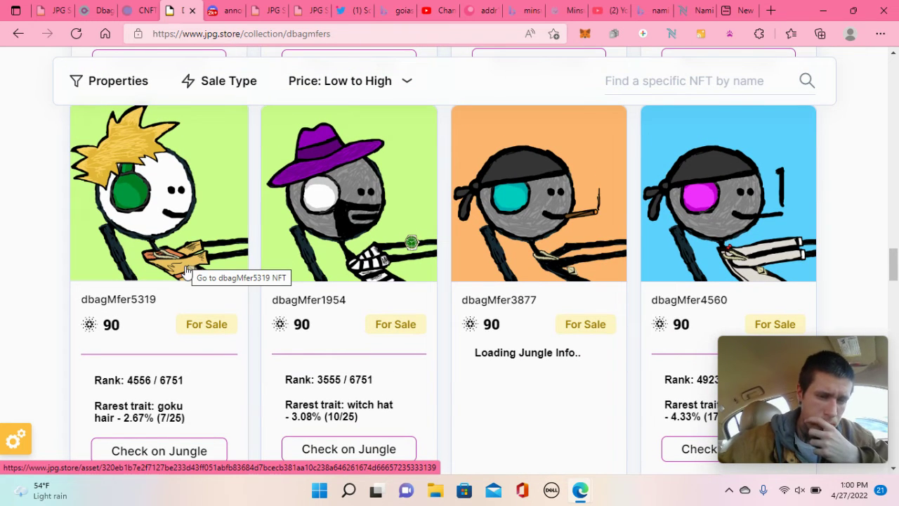
pyautogui.click(187, 271)
# Buy dbagMfer5319 for 90 ADA, signing the transaction in Nami with the wallet password
pyautogui.scroll(-2, 456, 275)
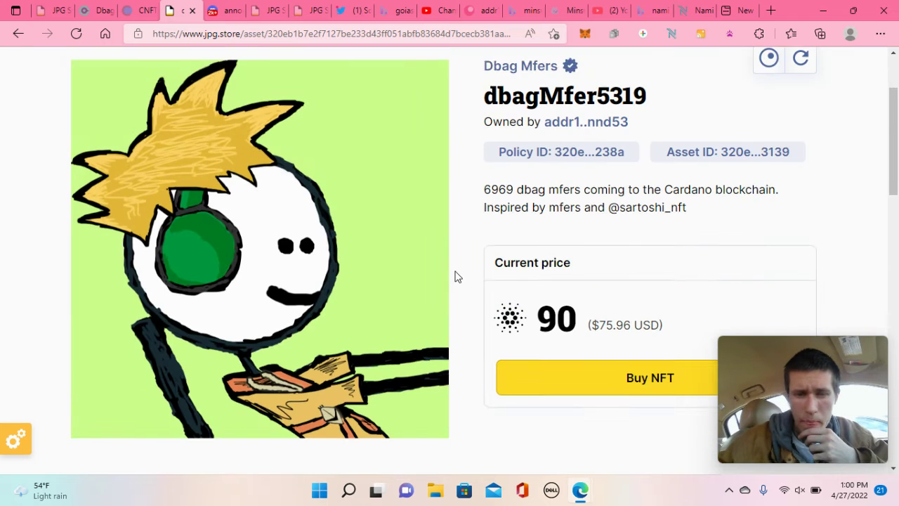
pyautogui.scroll(-2, 457, 275)
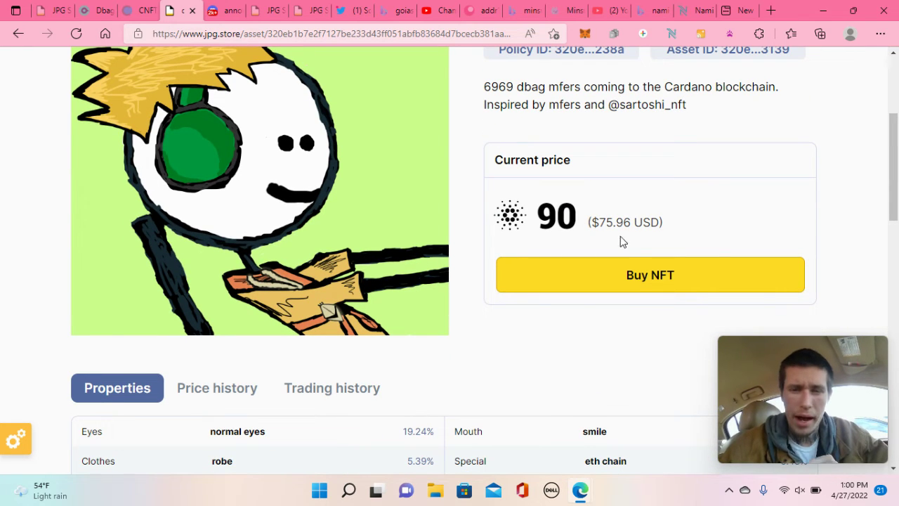
pyautogui.click(640, 284)
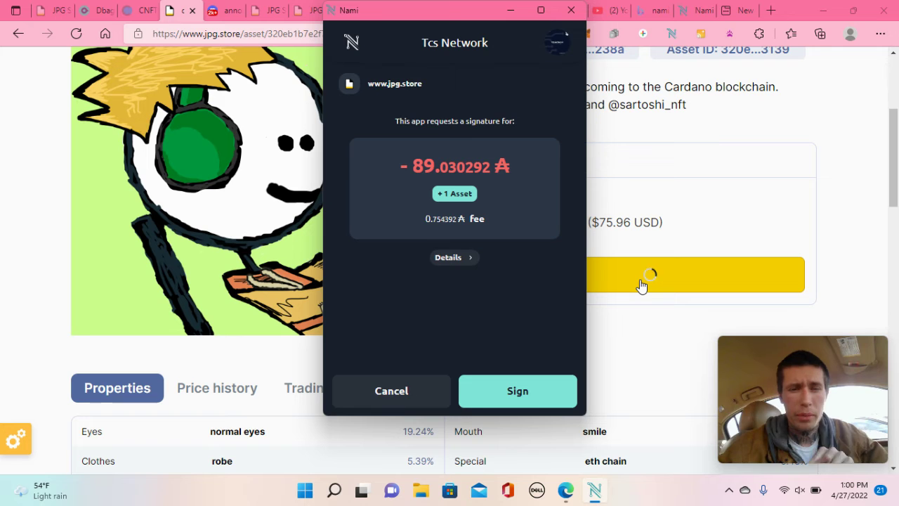
pyautogui.click(498, 396)
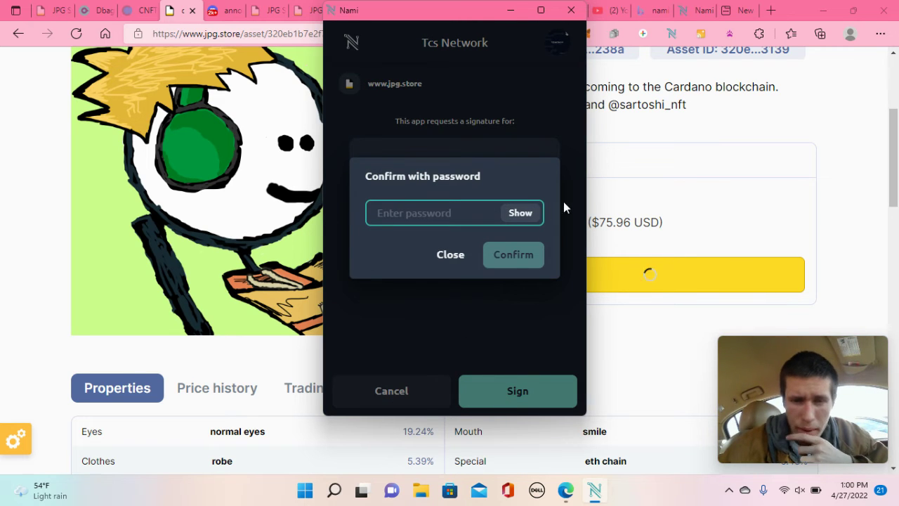
pyautogui.click(641, 159)
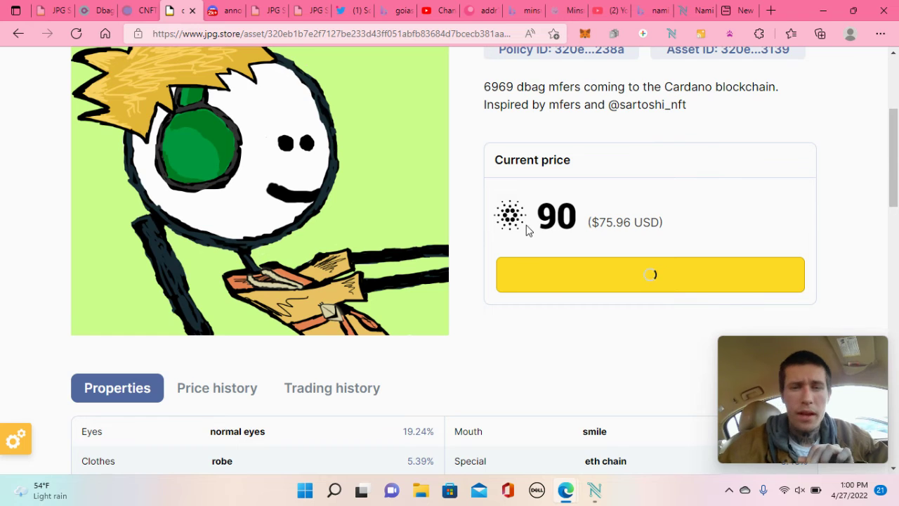
# Go back to the jpg.store home page and open the connected wallet's profile
pyautogui.scroll(5, 526, 225)
pyautogui.click(115, 83)
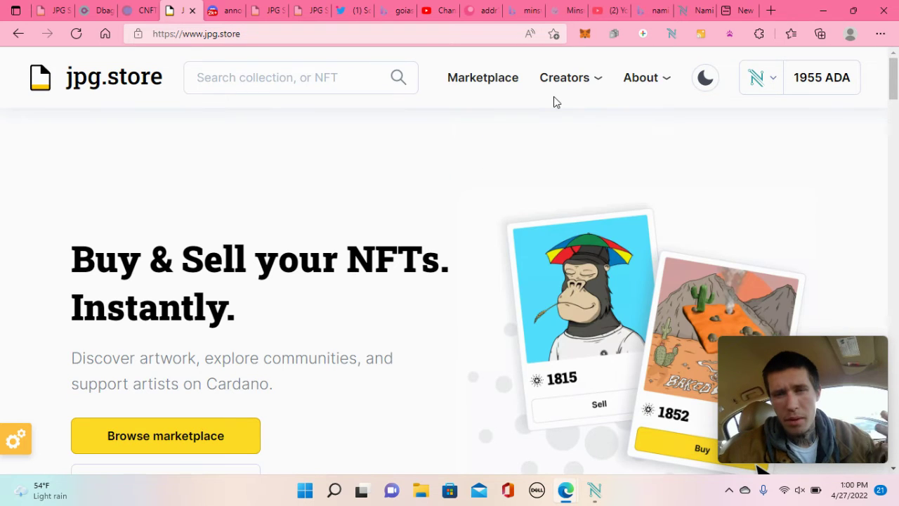
pyautogui.click(812, 76)
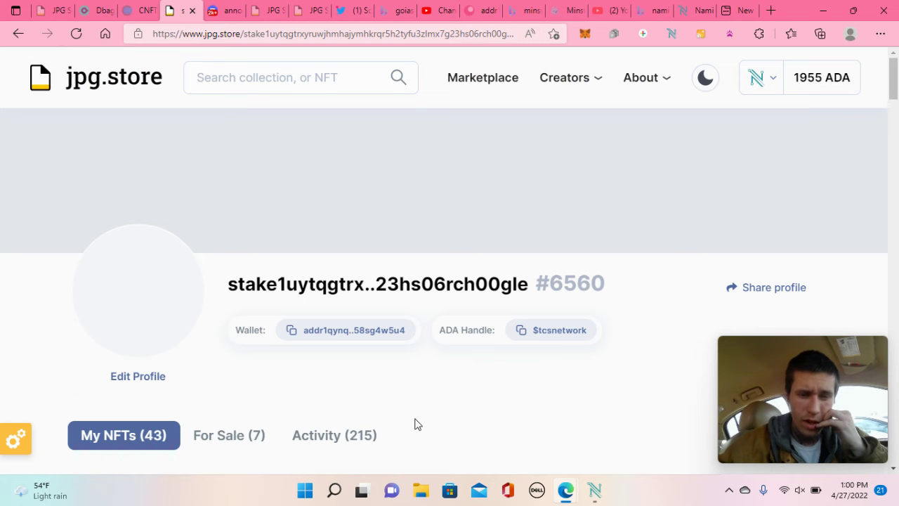
# Scroll through the wallet's Activity (215) table, then return to the jpg.store home page
pyautogui.scroll(-2, 415, 424)
pyautogui.click(321, 273)
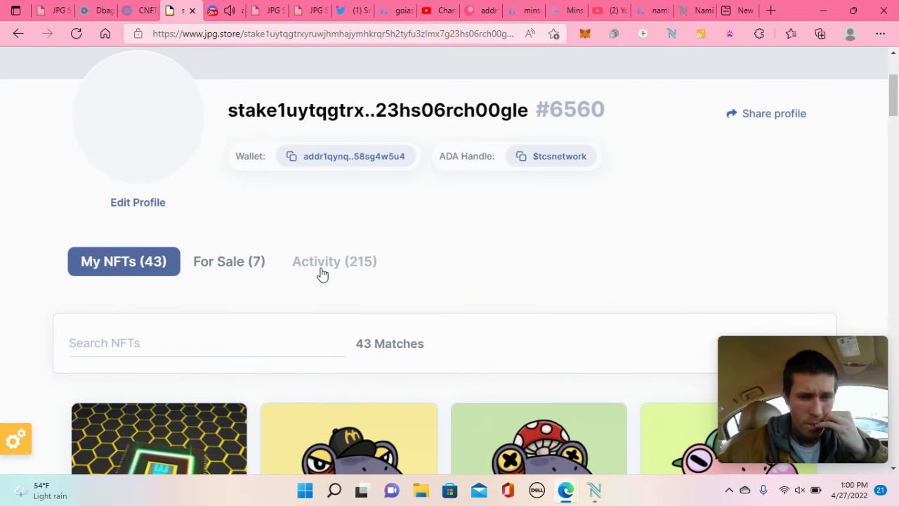
pyautogui.scroll(-3, 375, 319)
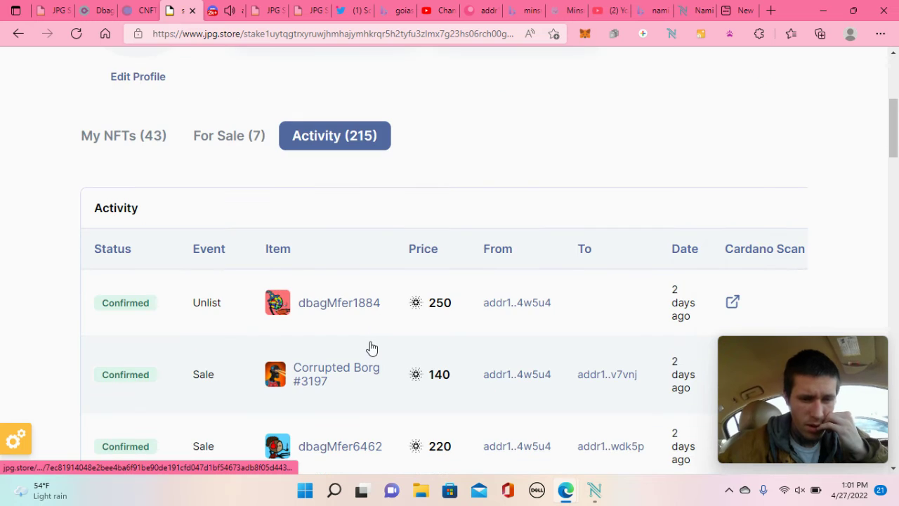
pyautogui.scroll(-1, 356, 338)
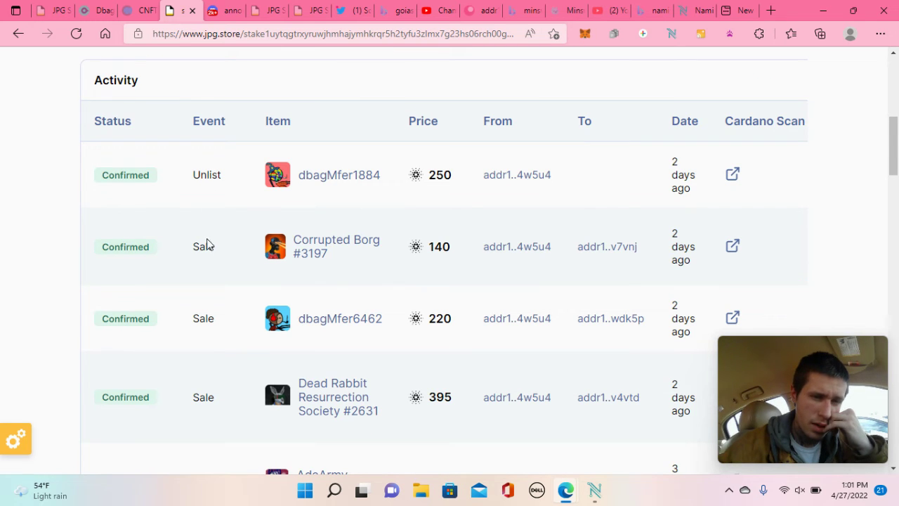
pyautogui.scroll(1, 287, 229)
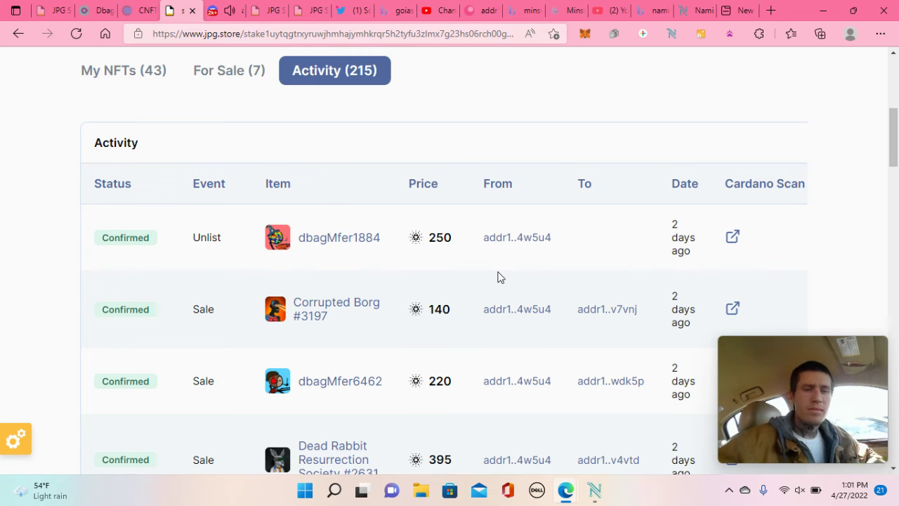
pyautogui.scroll(6, 368, 179)
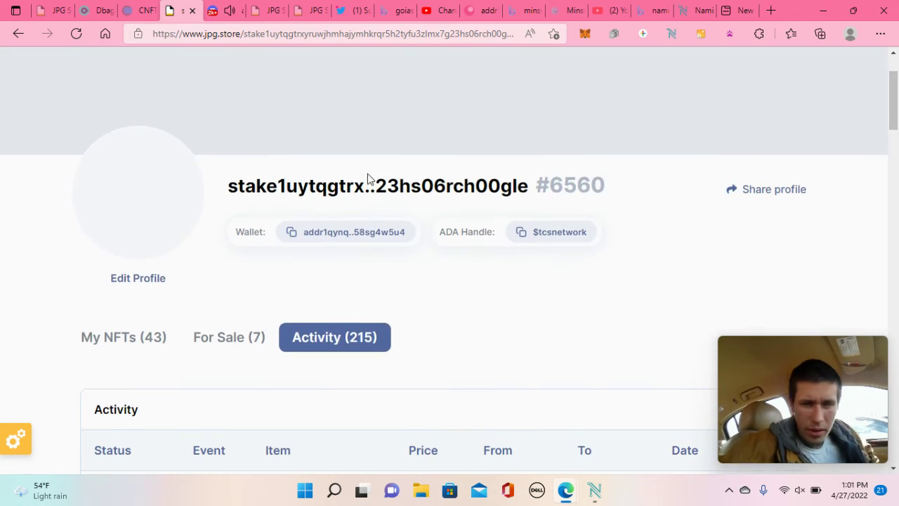
pyautogui.scroll(-1, 367, 179)
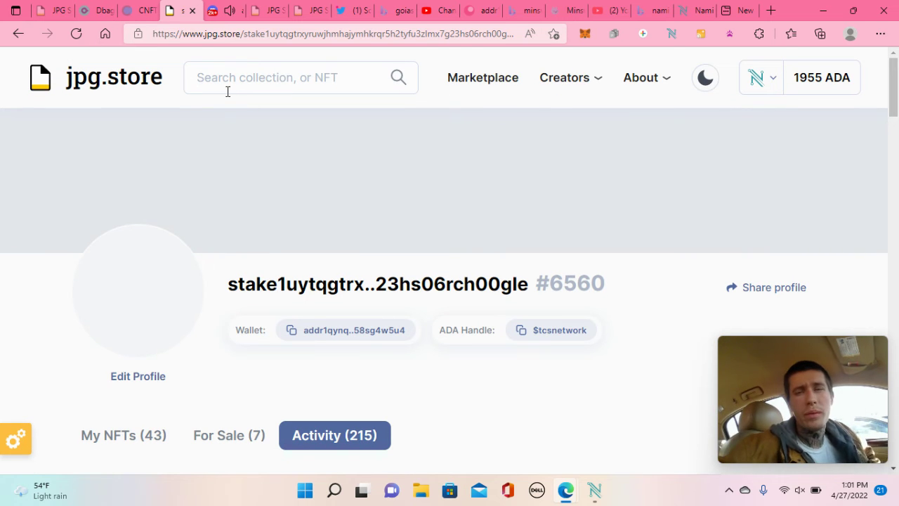
pyautogui.click(102, 76)
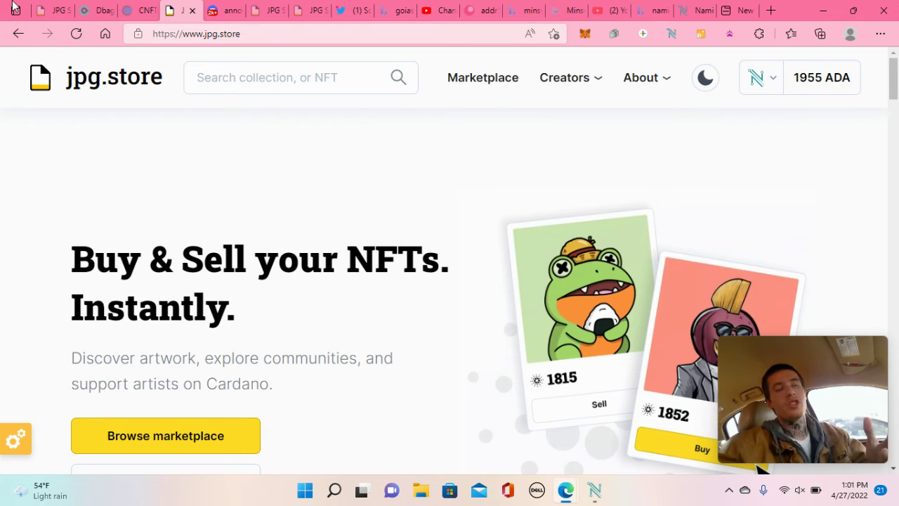
pyautogui.moveTo(667, 91)
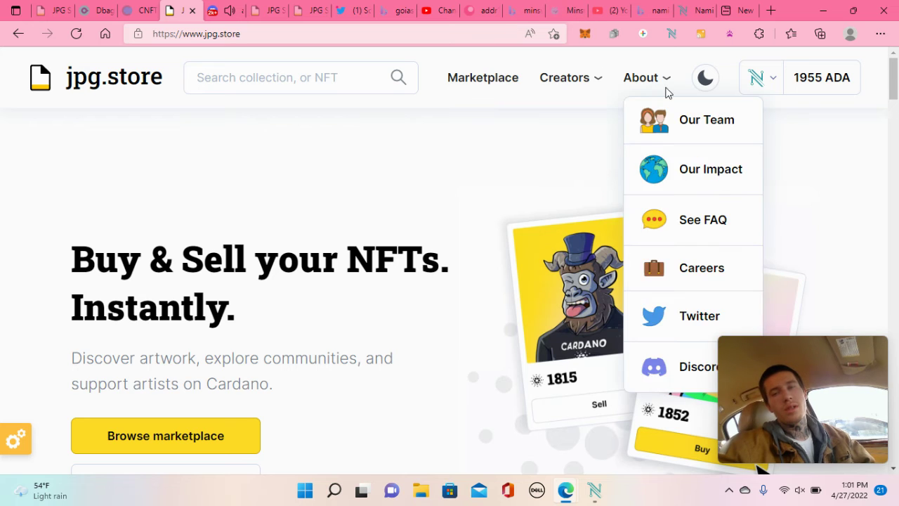
pyautogui.click(672, 36)
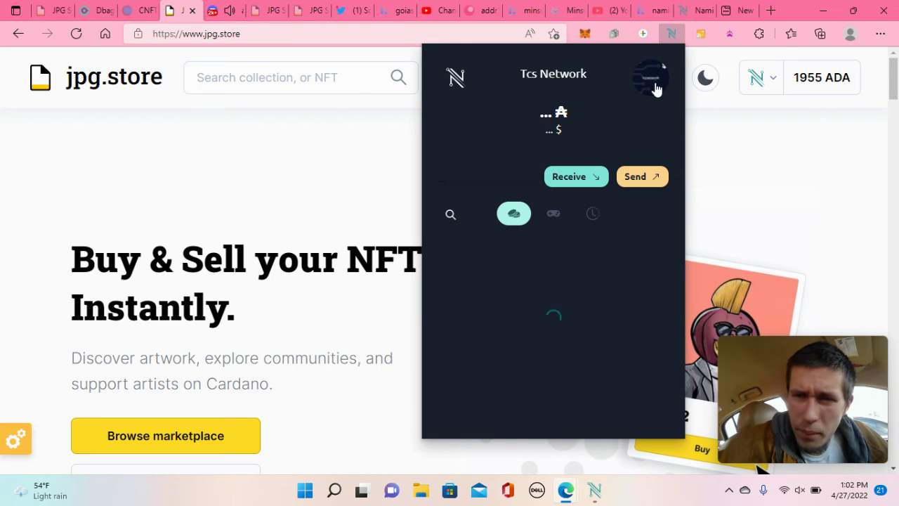
pyautogui.click(654, 87)
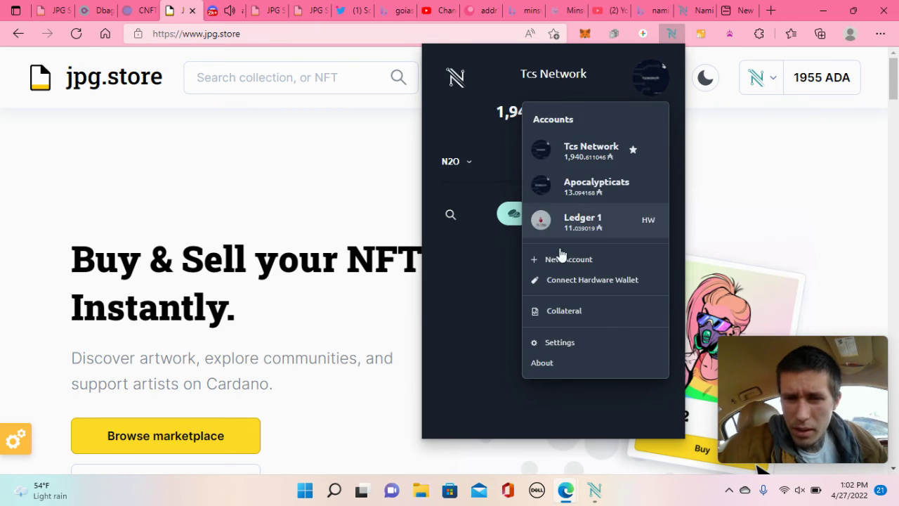
pyautogui.click(571, 315)
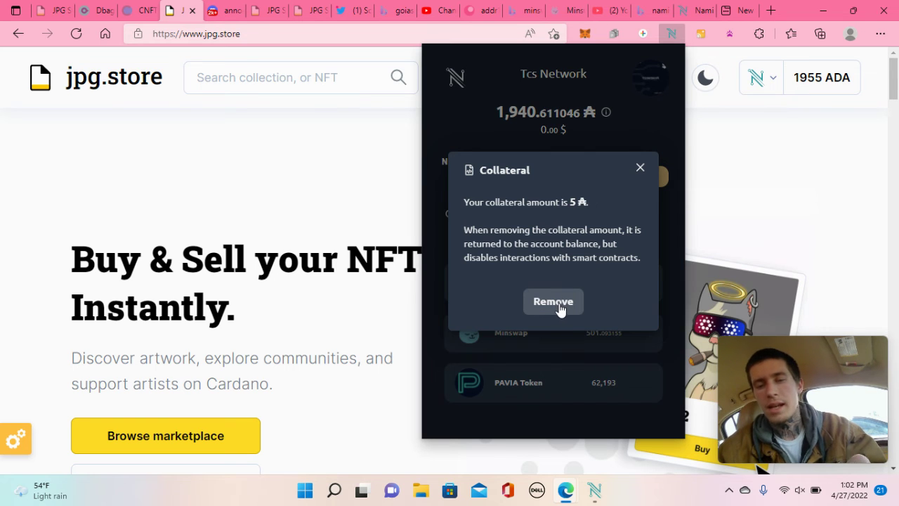
pyautogui.click(640, 169)
pyautogui.click(734, 141)
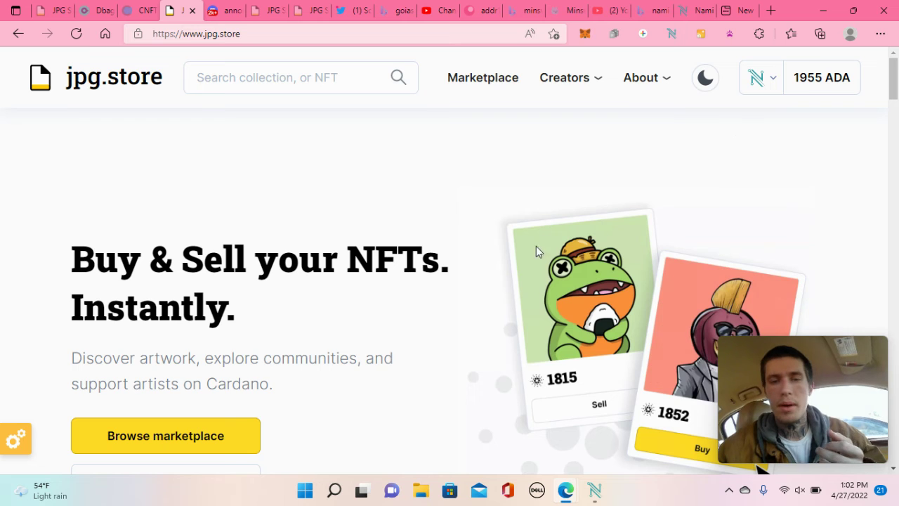
# Scroll down the jpg.store homepage to the Top NFT Collections: 7 days list
pyautogui.scroll(-3, 468, 268)
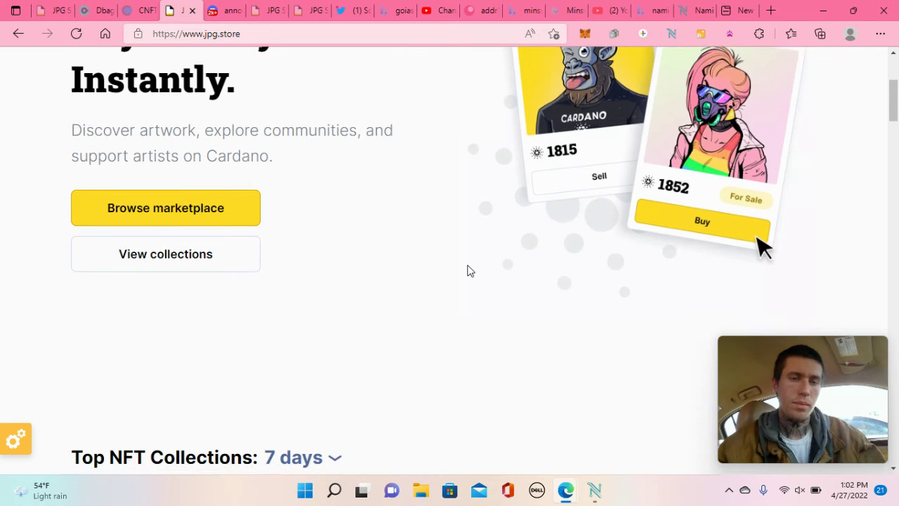
pyautogui.scroll(-1, 470, 271)
pyautogui.scroll(-2, 470, 271)
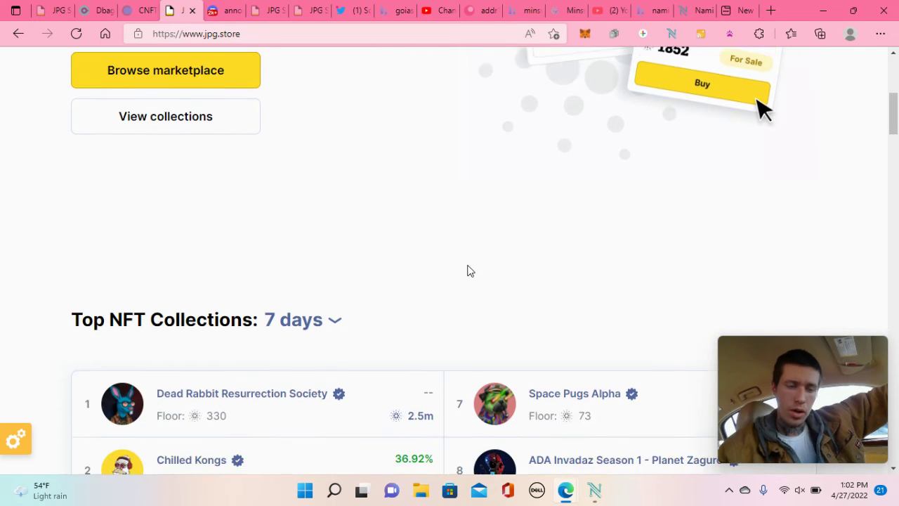
pyautogui.scroll(-1, 470, 271)
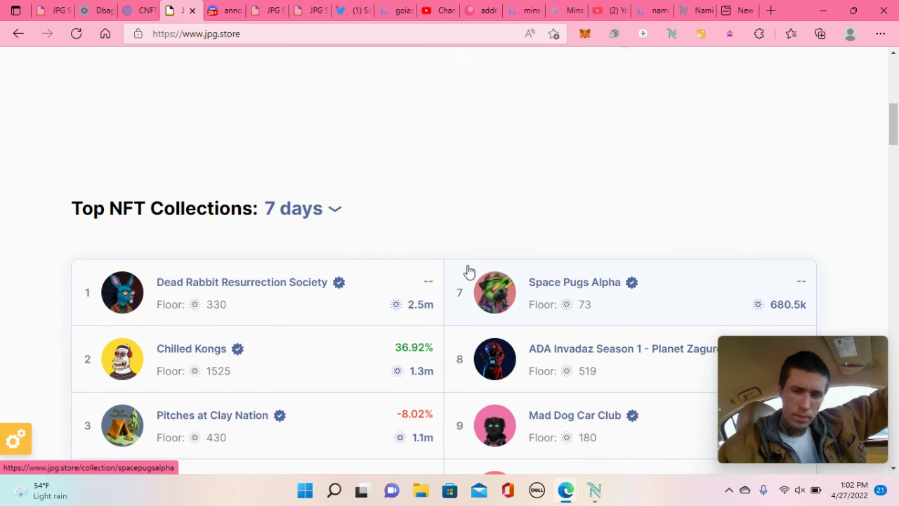
pyautogui.scroll(-1, 452, 242)
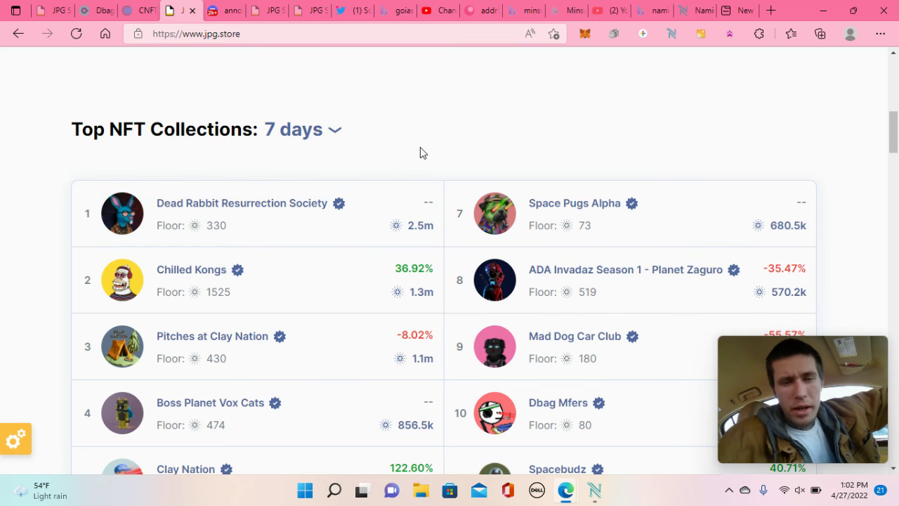
pyautogui.scroll(4, 421, 150)
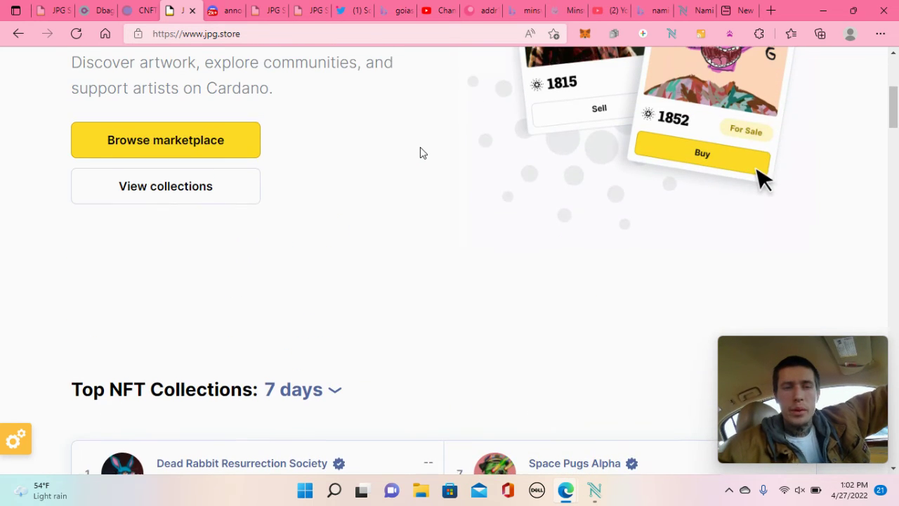
pyautogui.scroll(-4, 420, 148)
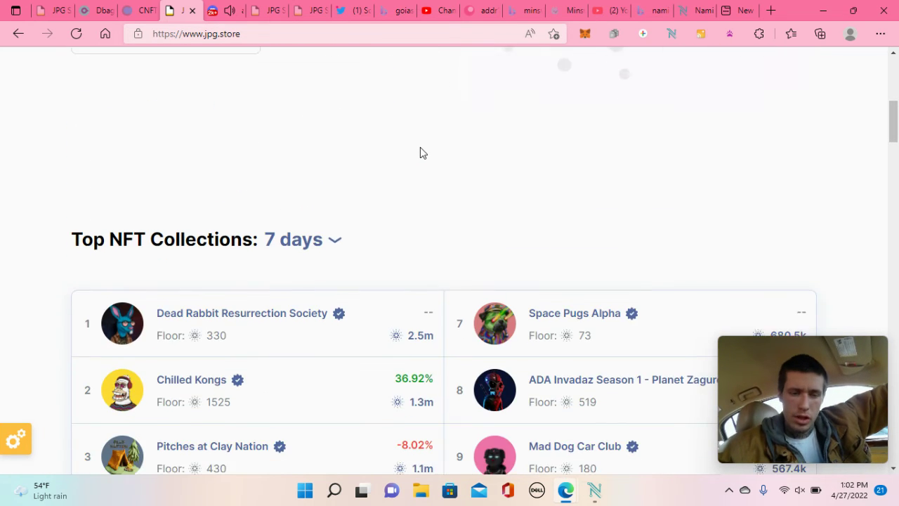
pyautogui.scroll(-1, 421, 154)
pyautogui.scroll(-1, 422, 153)
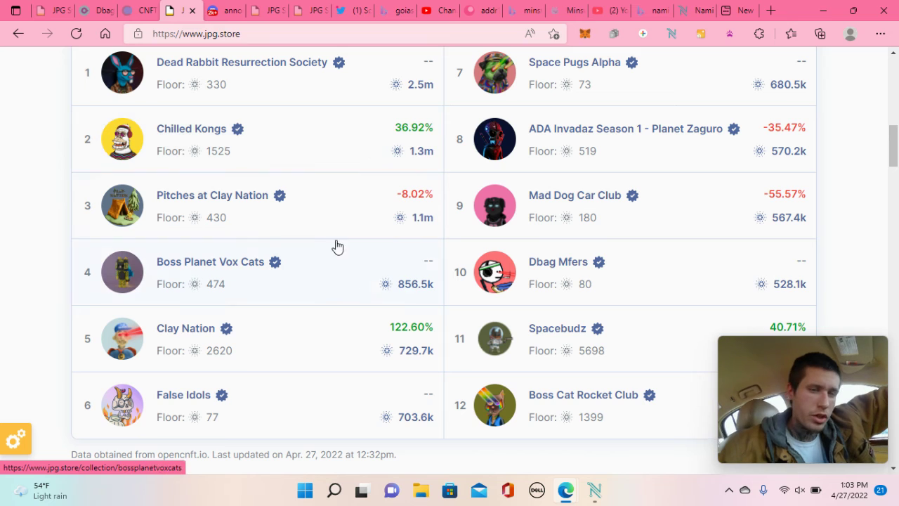
# Review ranking rows 1–12 and open the Boss Planet Vox Cats collection
pyautogui.scroll(3, 333, 242)
pyautogui.scroll(2, 335, 239)
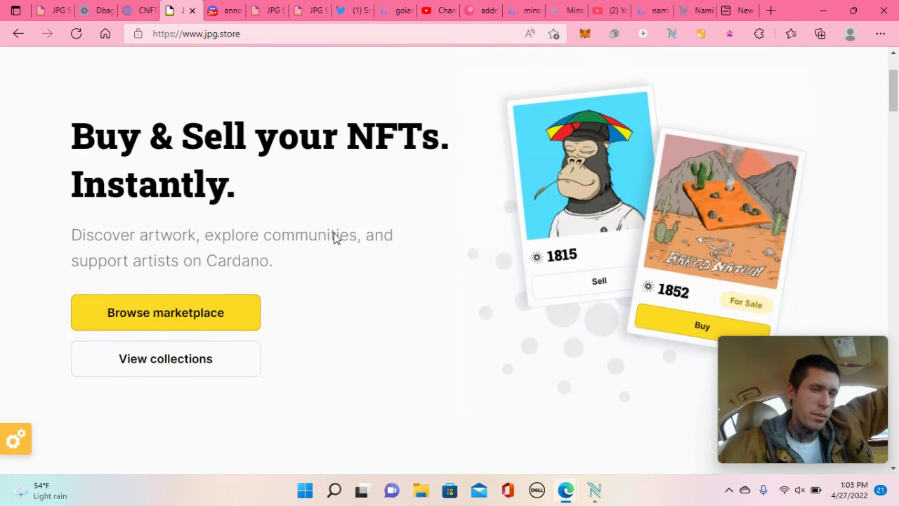
pyautogui.scroll(2, 334, 237)
pyautogui.scroll(-5, 335, 235)
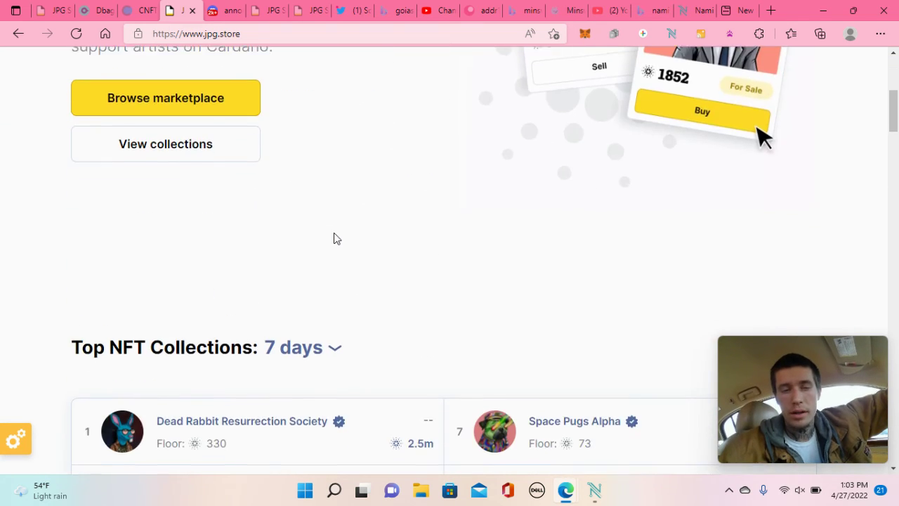
pyautogui.scroll(-6, 335, 237)
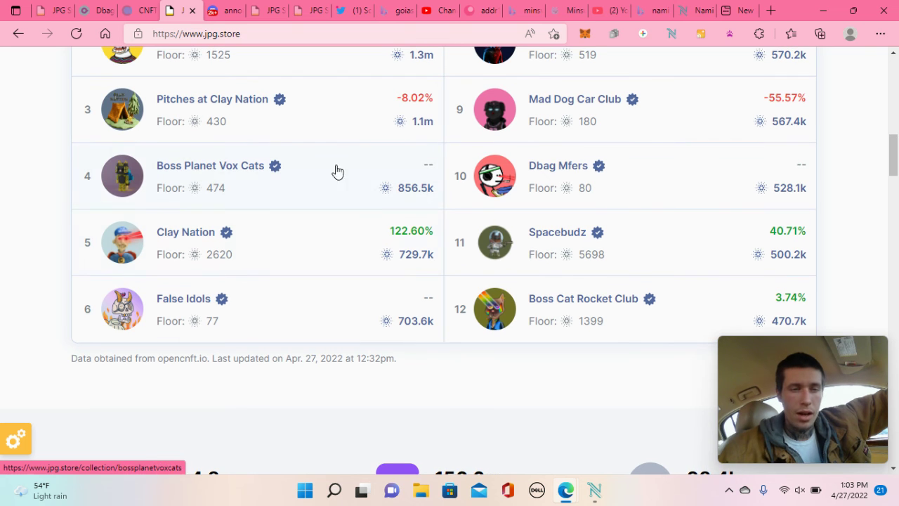
pyautogui.scroll(2, 406, 261)
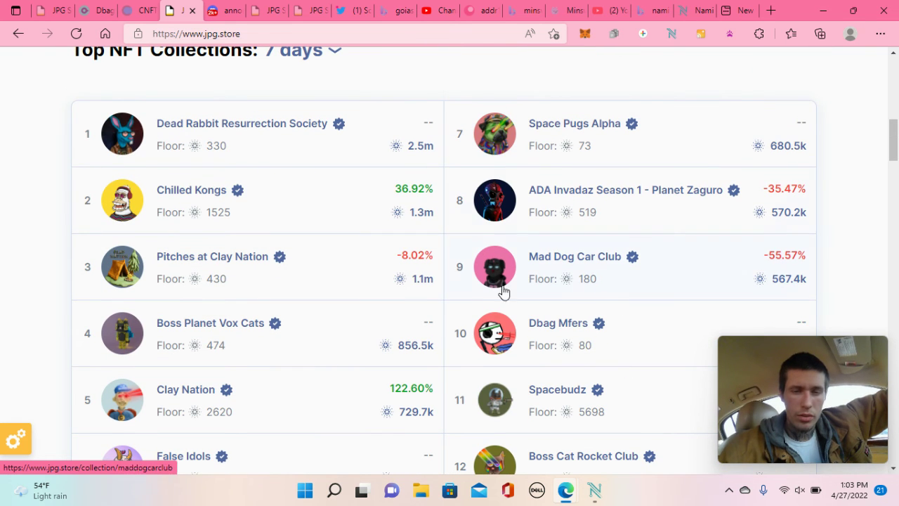
pyautogui.scroll(-1, 508, 330)
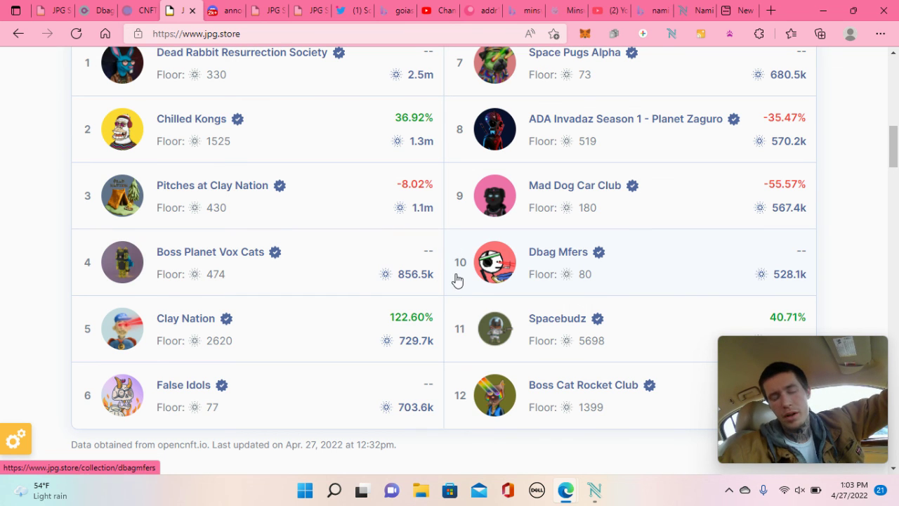
pyautogui.scroll(1, 319, 252)
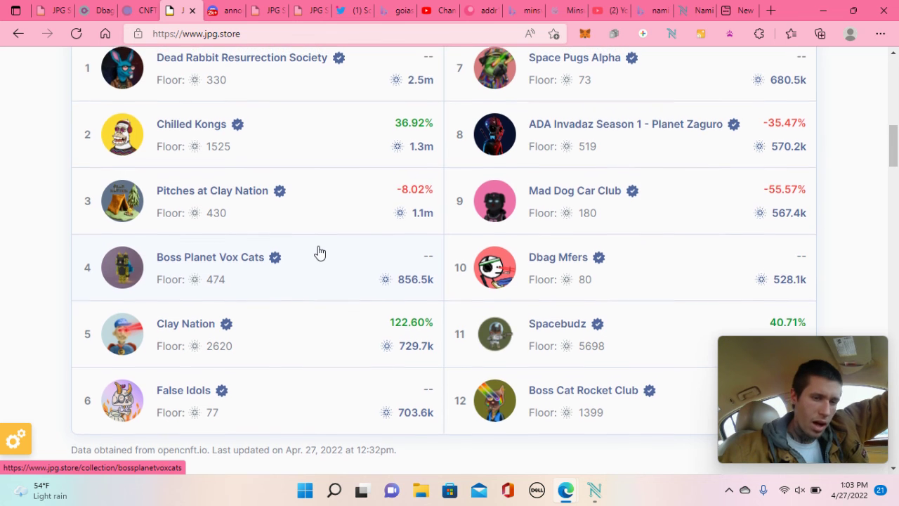
pyautogui.scroll(1, 320, 253)
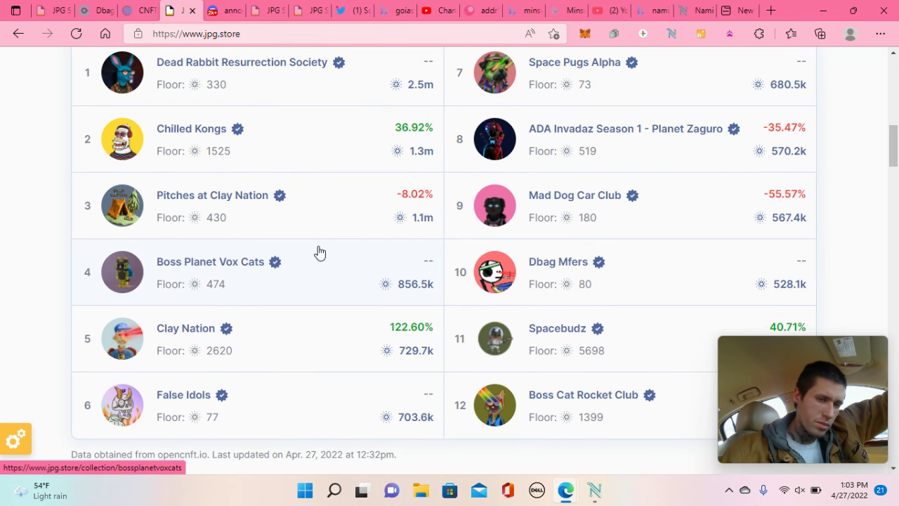
pyautogui.click(258, 271)
# Browse the Boss Planet Vox Cats page (6666 items, 3992 owners, 450 floor), then return to the jpg.store homepage
pyautogui.scroll(-3, 303, 306)
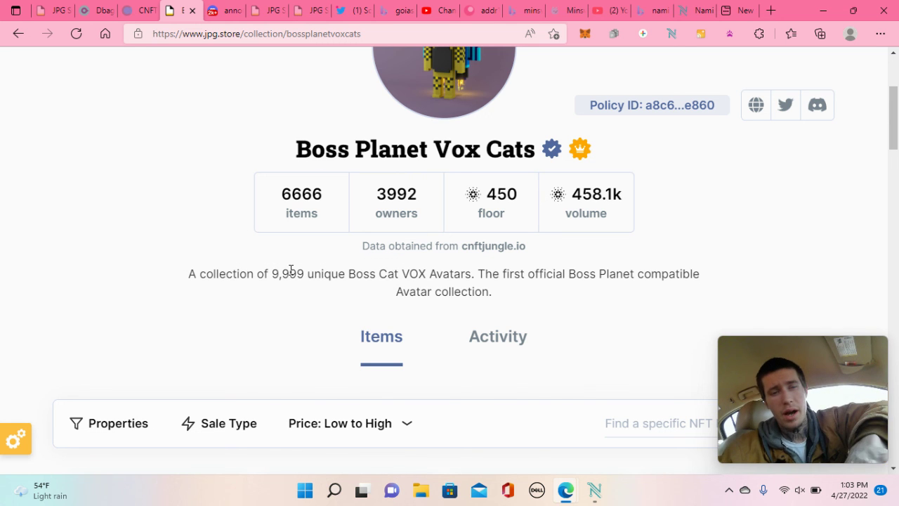
pyautogui.moveTo(294, 222)
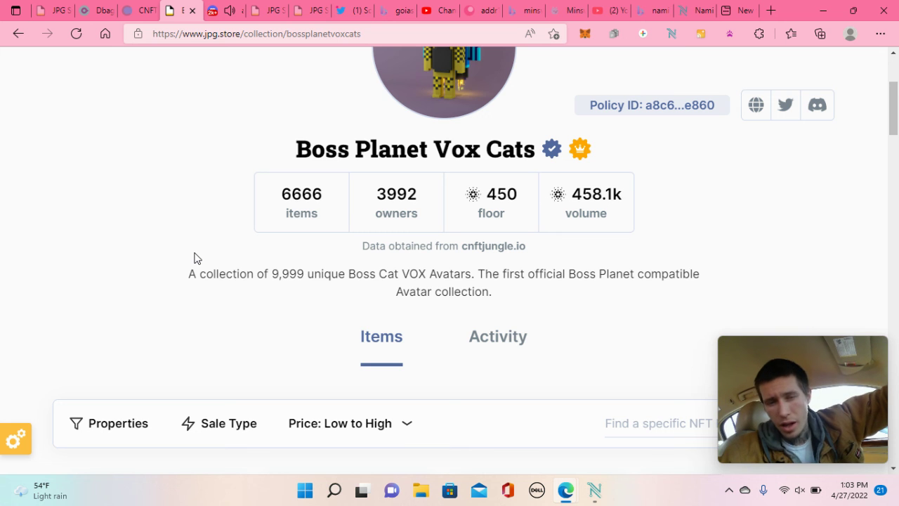
pyautogui.scroll(3, 194, 258)
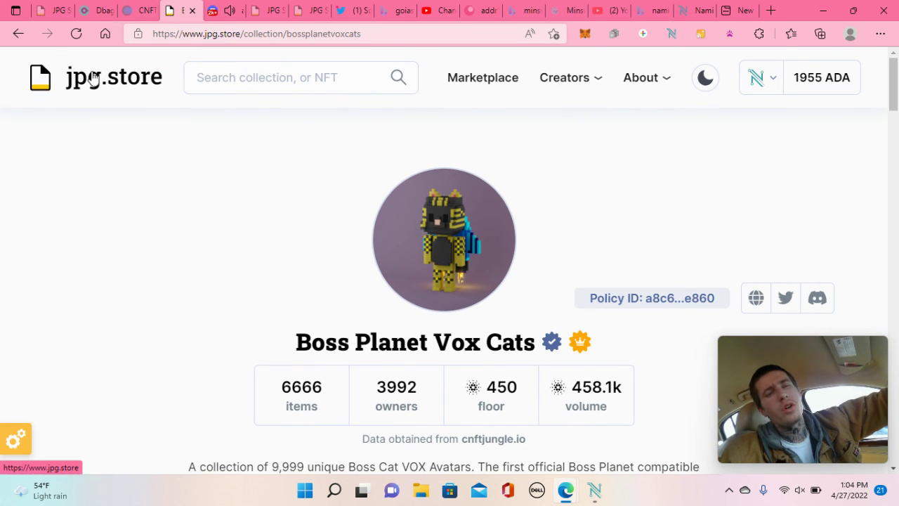
pyautogui.click(93, 76)
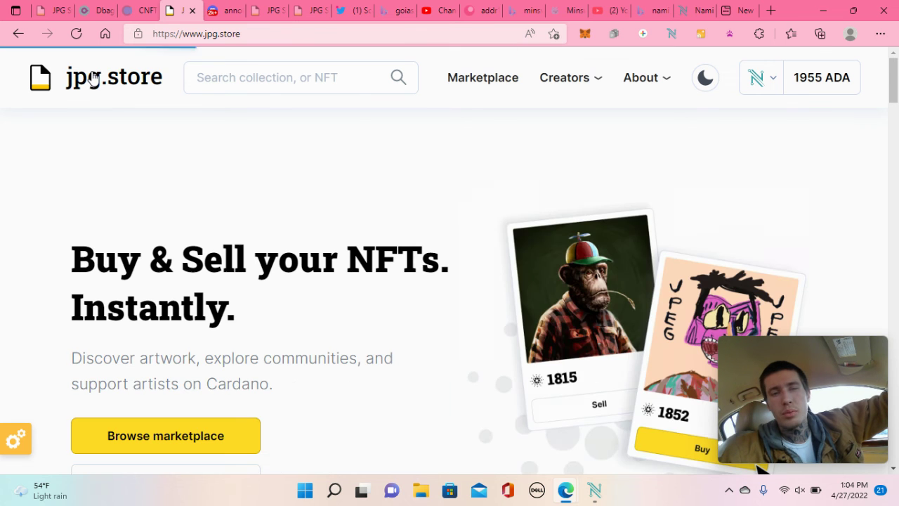
# Scroll the jpg.store homepage, then bring up the Screen Recording extension to finish recording
pyautogui.scroll(-2, 216, 166)
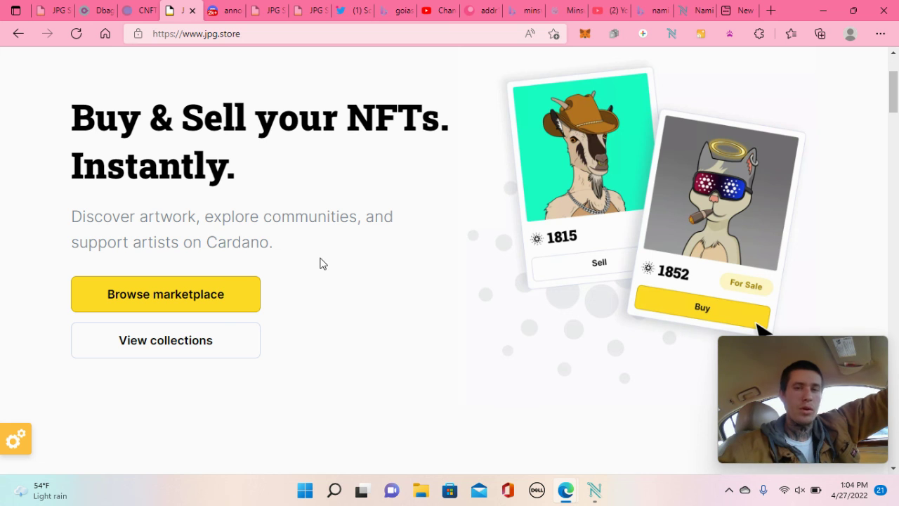
pyautogui.click(703, 35)
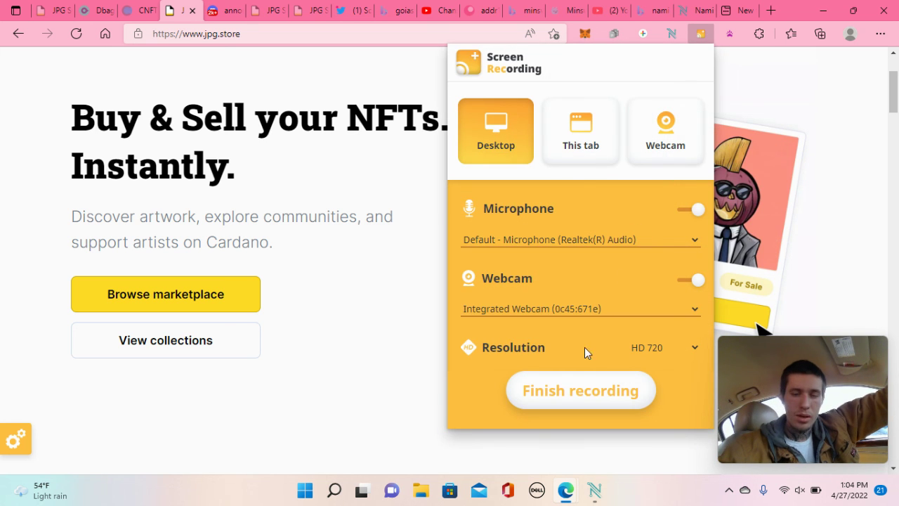